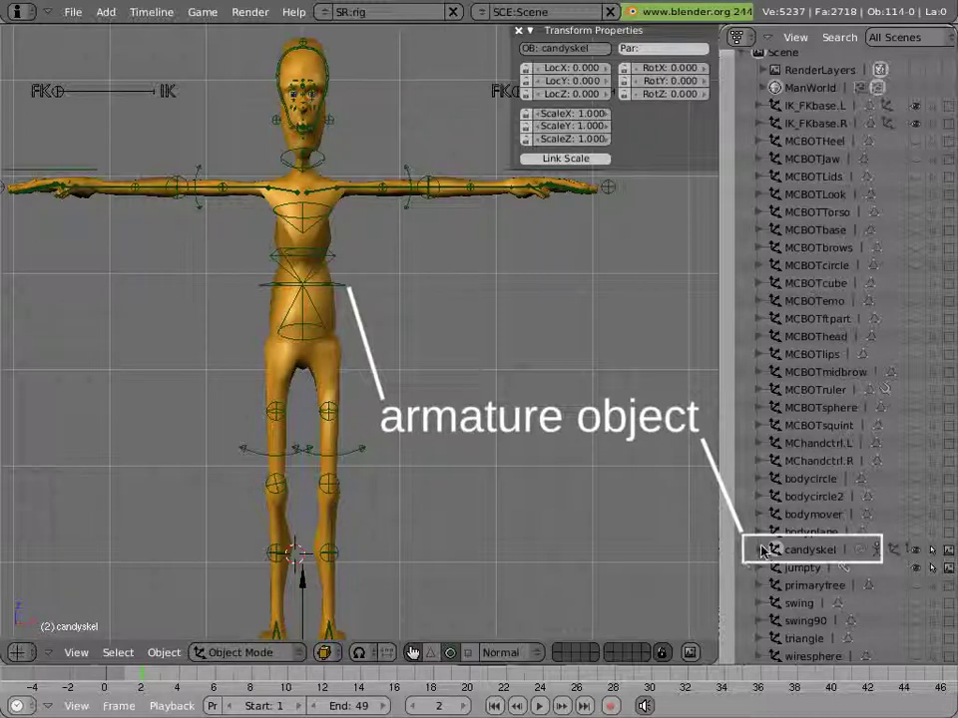
# - Inspect candyskel's rig objects in the outliner, reveal all hidden helpers, then hide them again
pyautogui.click(761, 550)
pyautogui.scroll(-5, 906, 584)
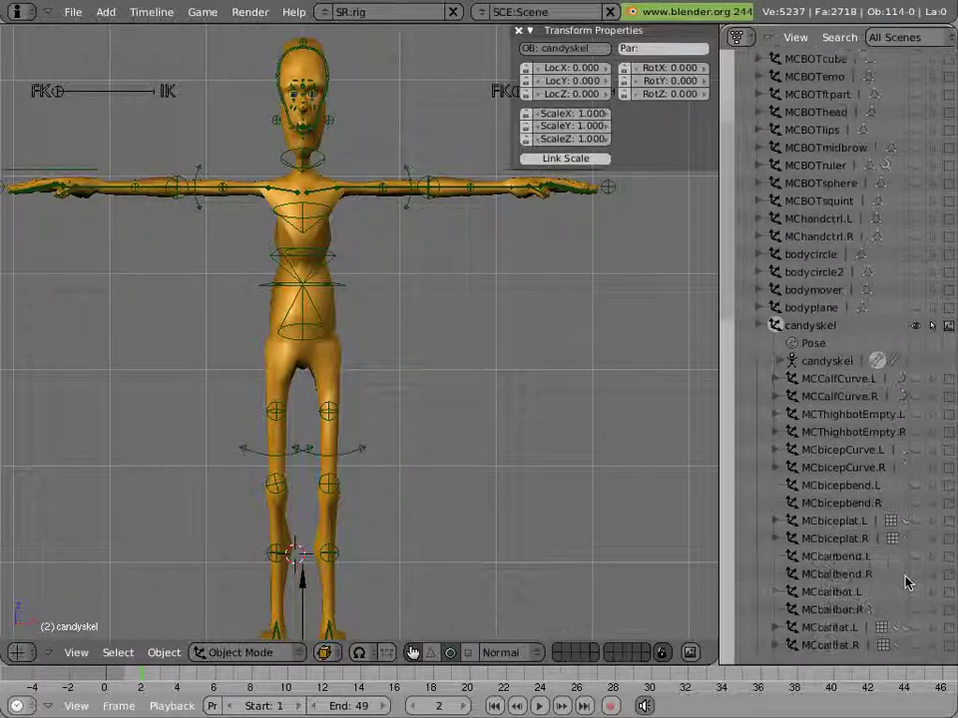
pyautogui.scroll(-6, 906, 584)
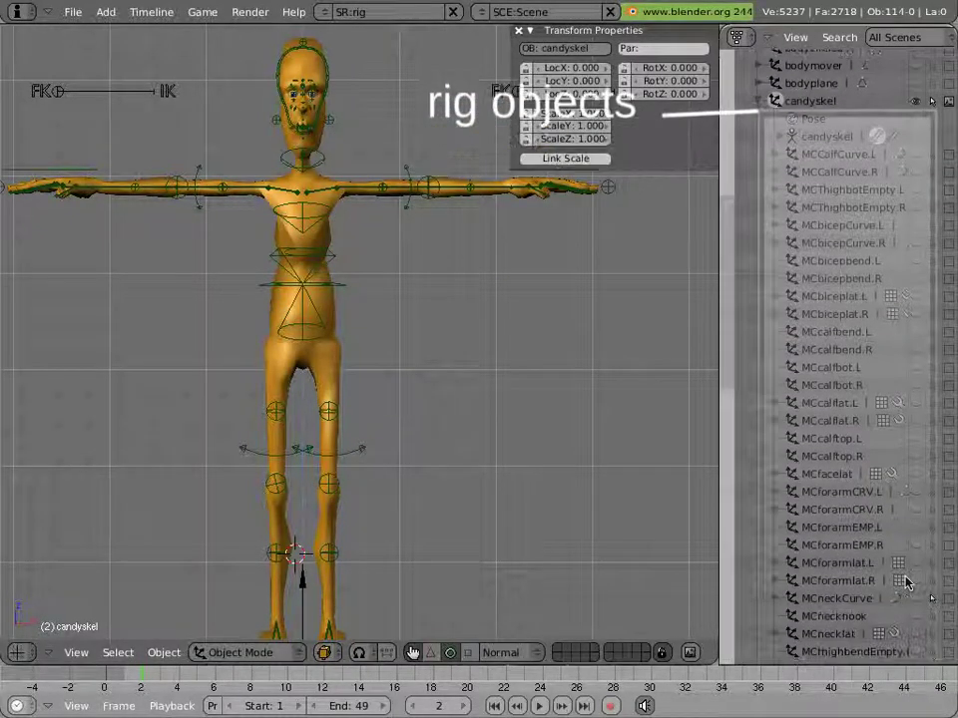
pyautogui.scroll(3, 906, 584)
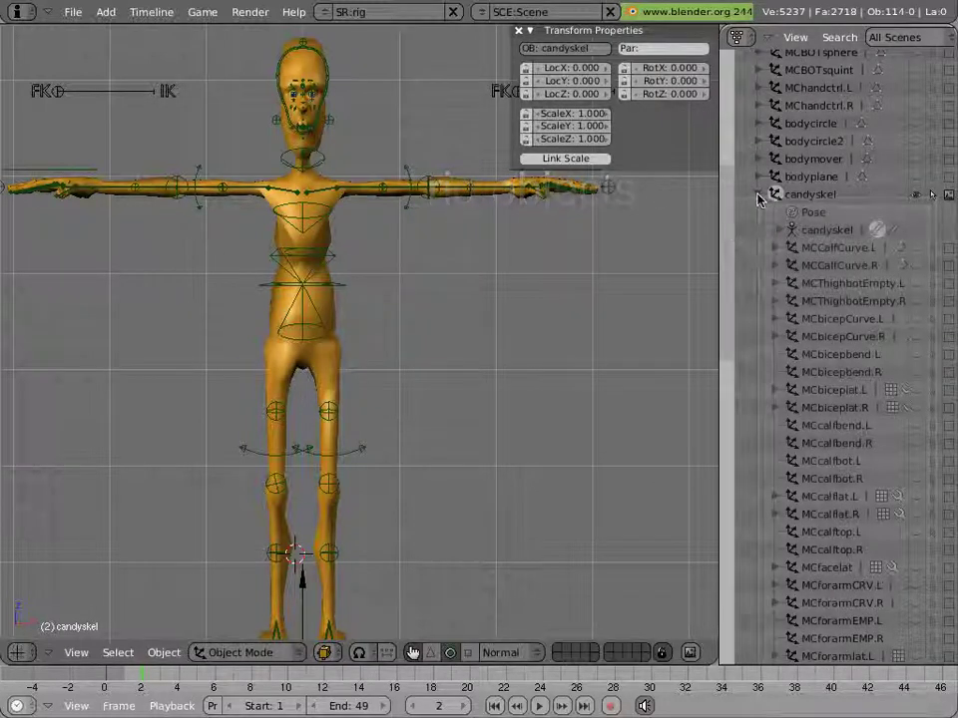
pyautogui.click(758, 196)
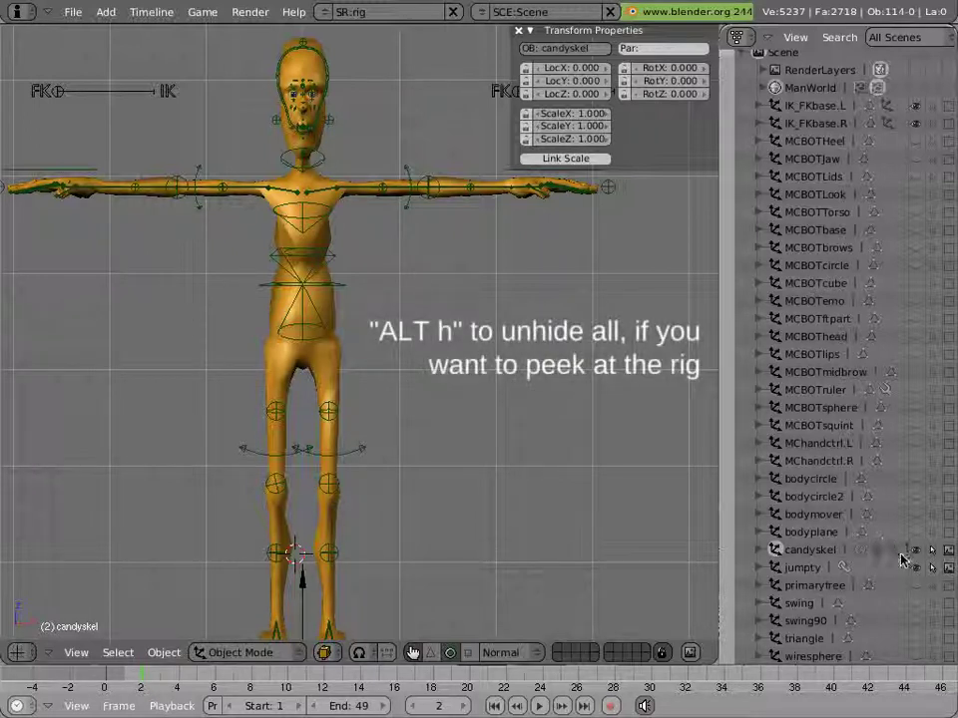
pyautogui.hotkey('alt', 'h')
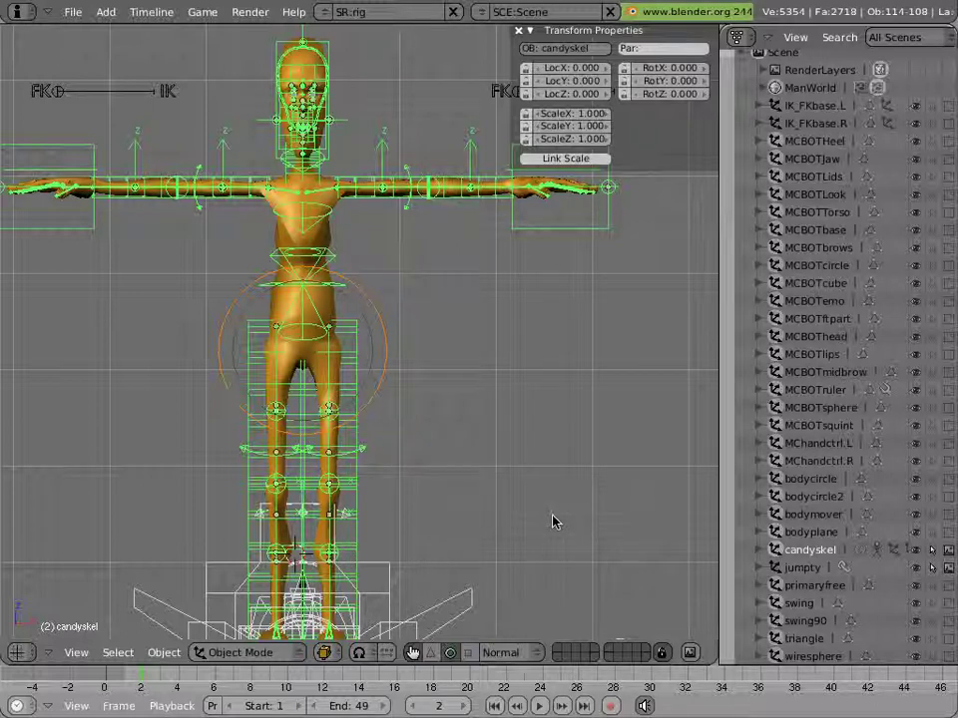
pyautogui.press('h')
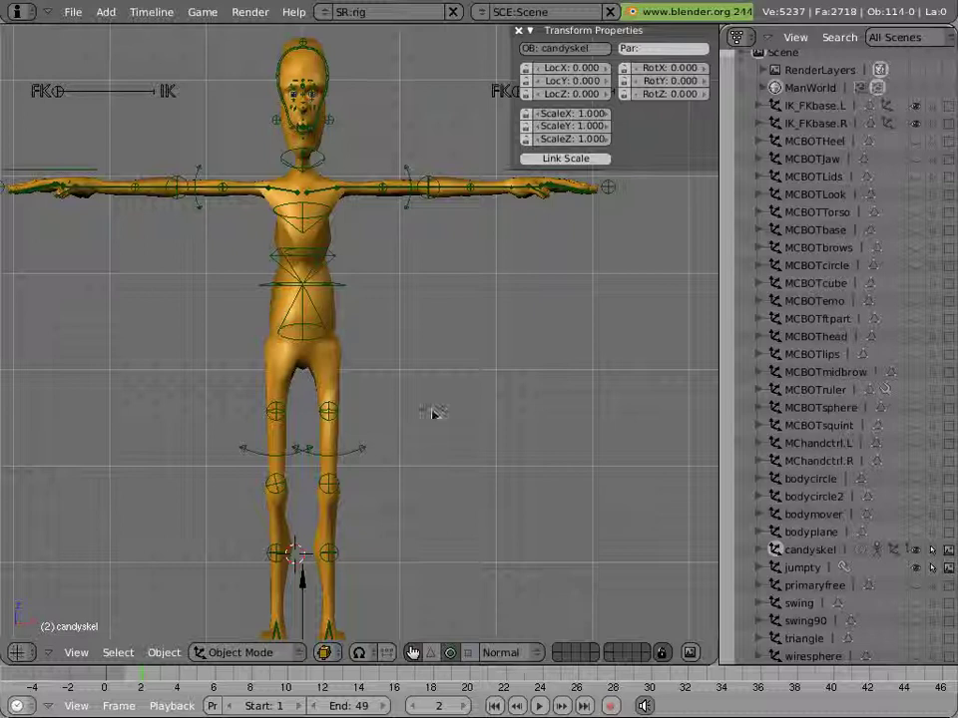
# - Switch to wireframe and cycle the selection from the ManCandy mesh to the candyskel armature
pyautogui.press('z')
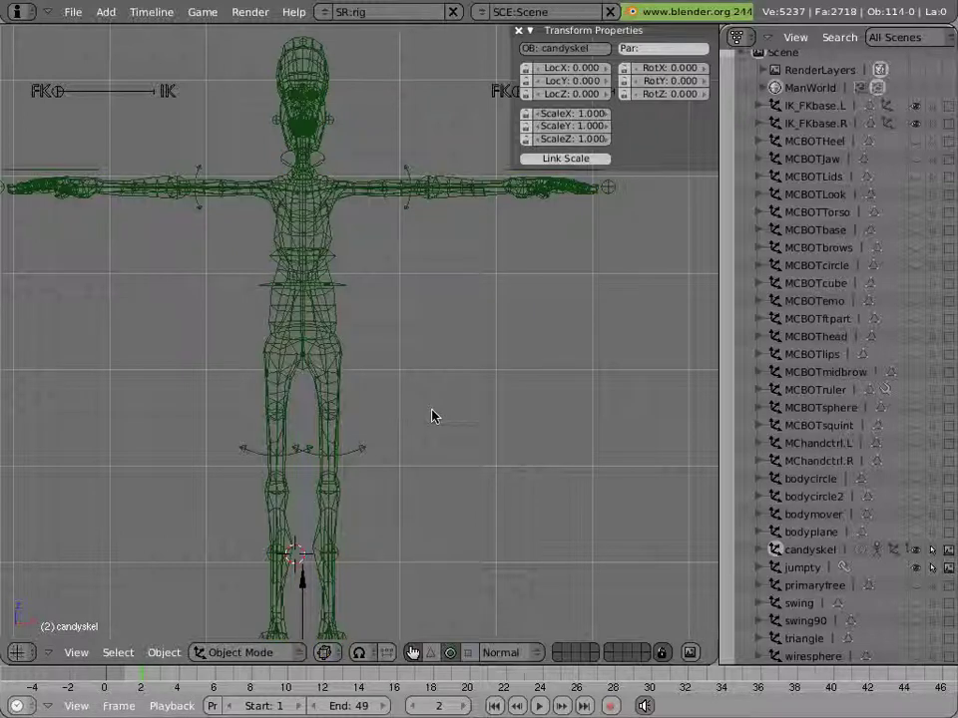
pyautogui.rightClick(294, 324)
pyautogui.rightClick(295, 323)
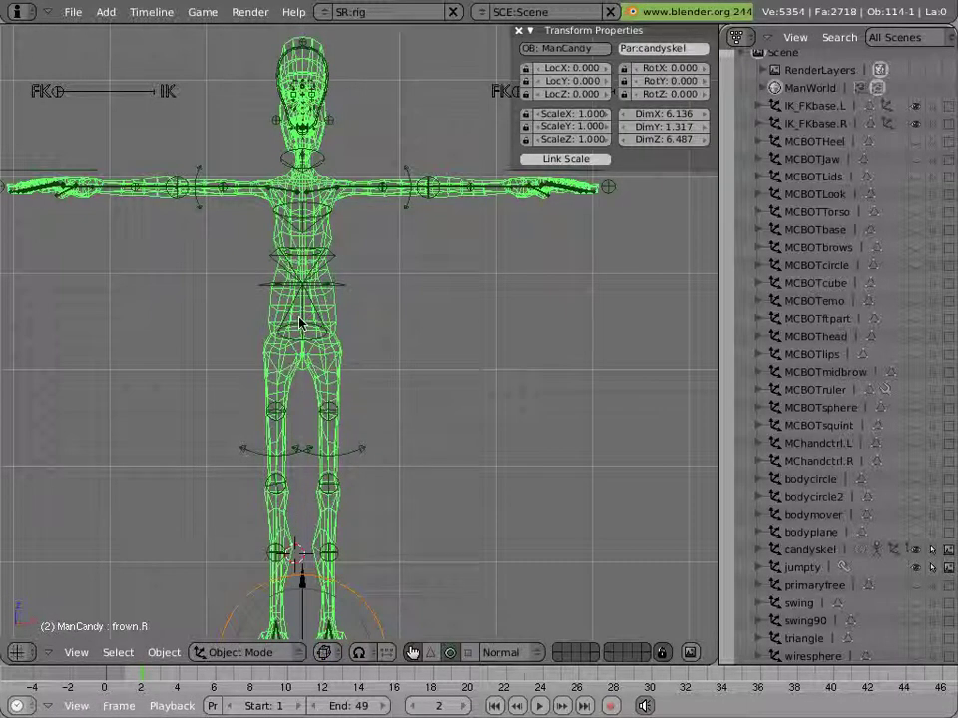
pyautogui.rightClick(299, 322)
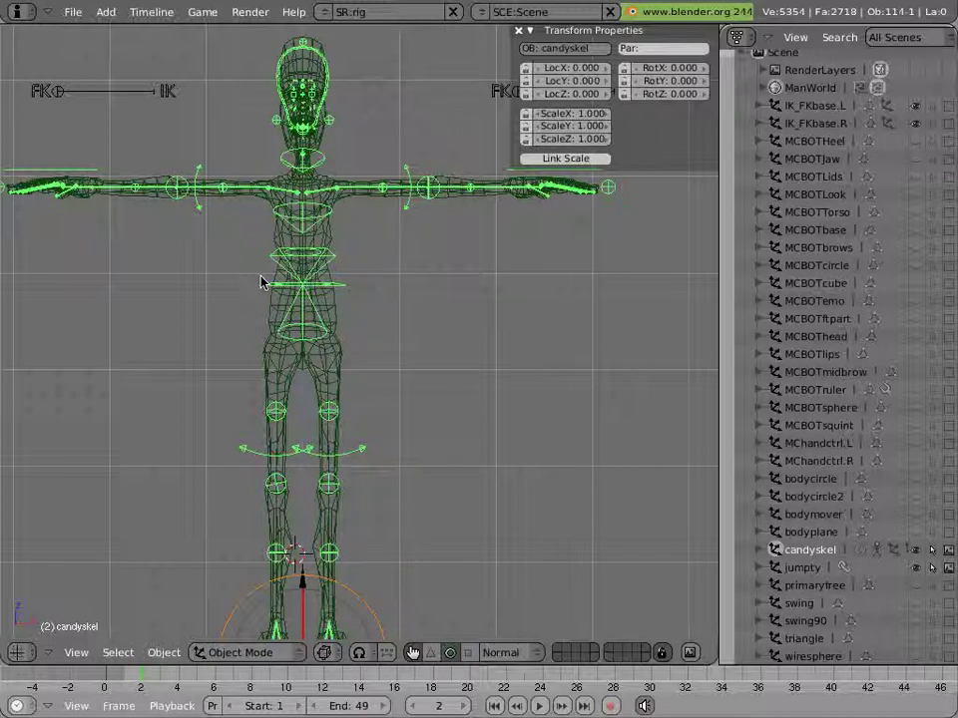
# - Start a new file from the File menu, confirming Erase All
pyautogui.click(78, 13)
pyautogui.click(87, 29)
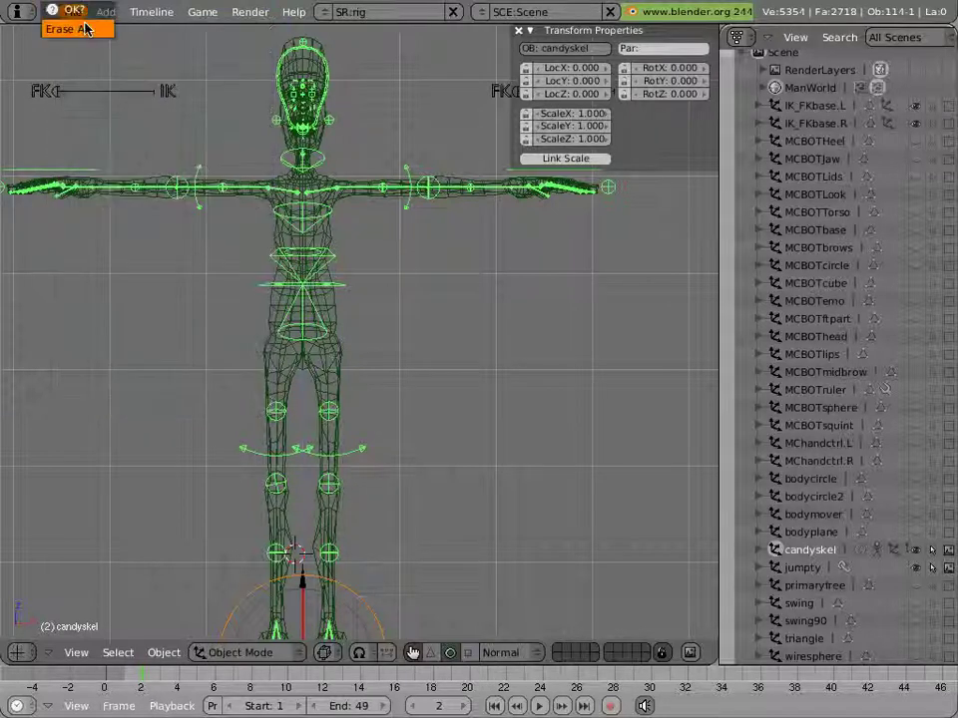
pyautogui.click(86, 29)
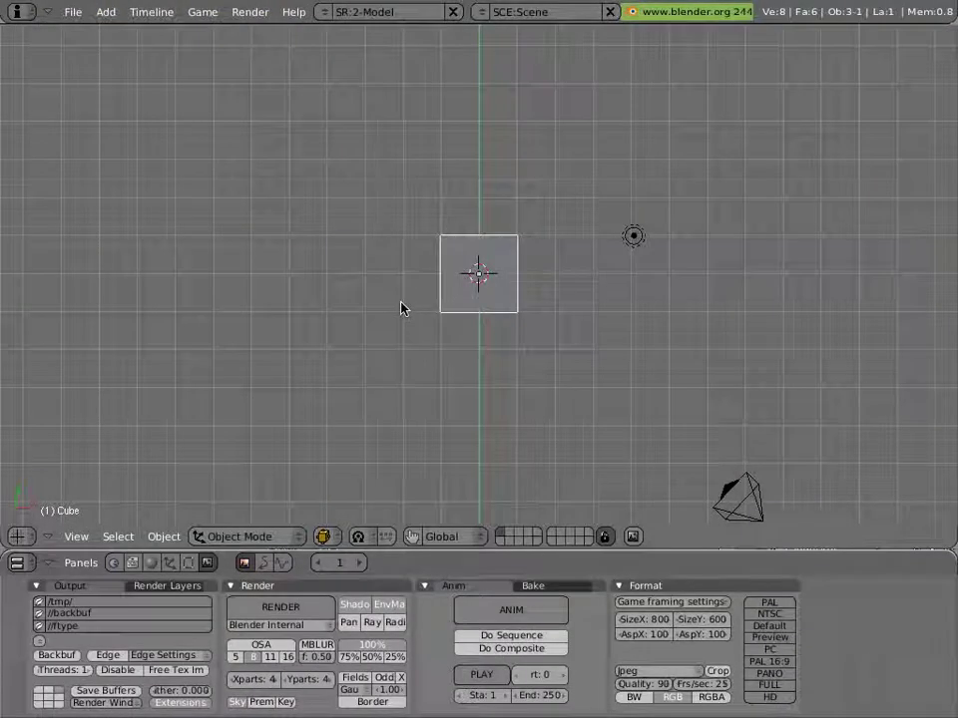
# - Select everything and delete the default cube, lamp and camera
pyautogui.press('a')
pyautogui.press('a')
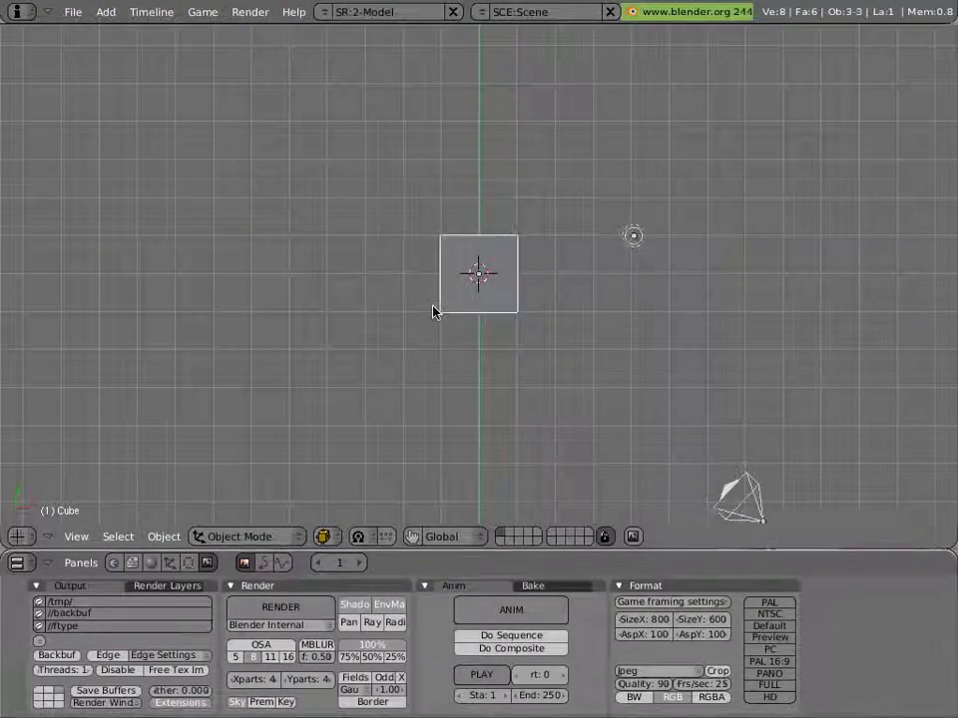
pyautogui.press('x')
pyautogui.click(432, 310)
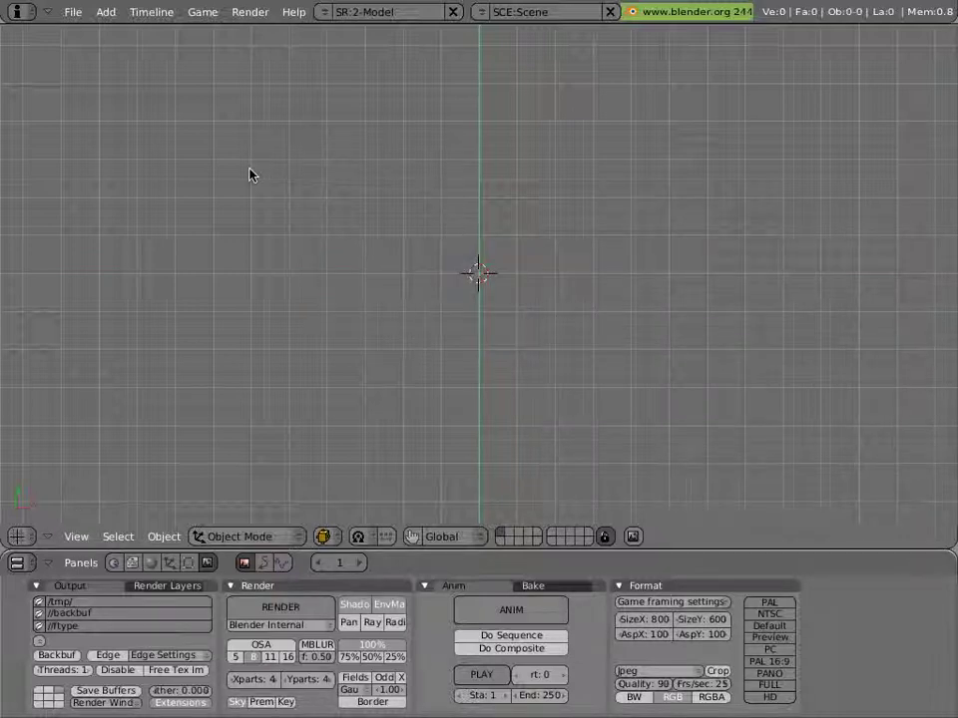
# - Save the scene over tutorial1.blend in the blenderwork/tutorials folder, confirming the overwrite
pyautogui.click(73, 11)
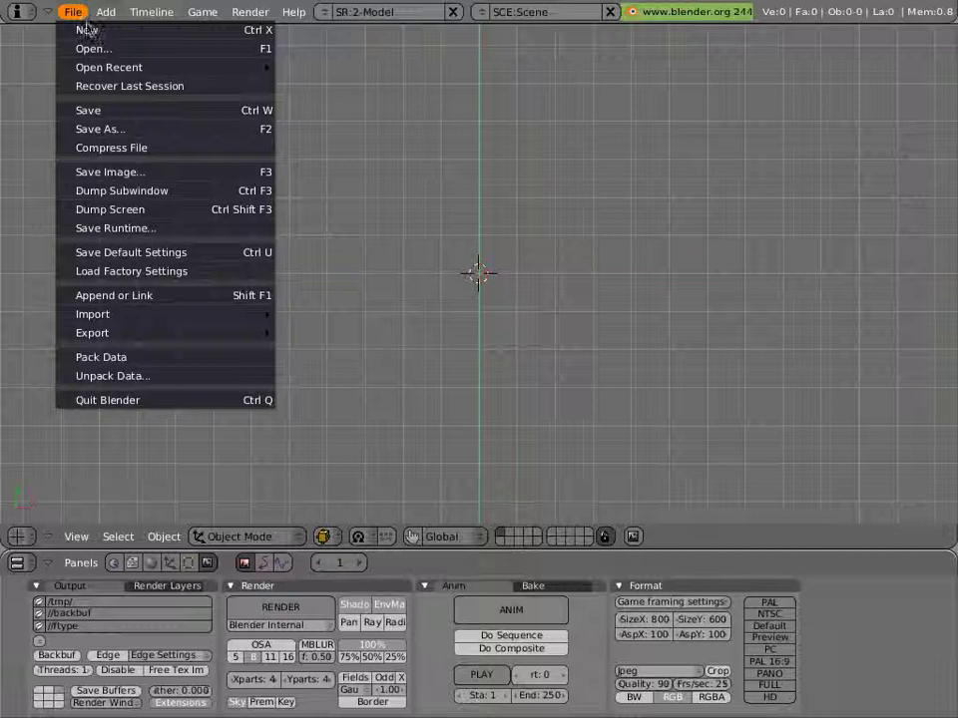
pyautogui.click(127, 111)
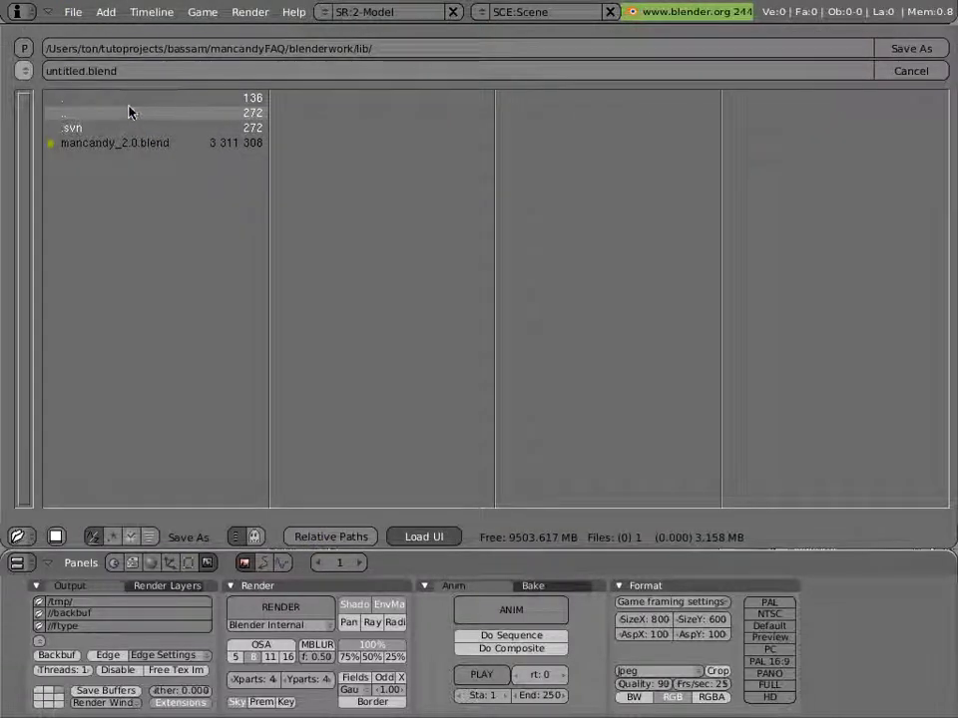
pyautogui.click(128, 112)
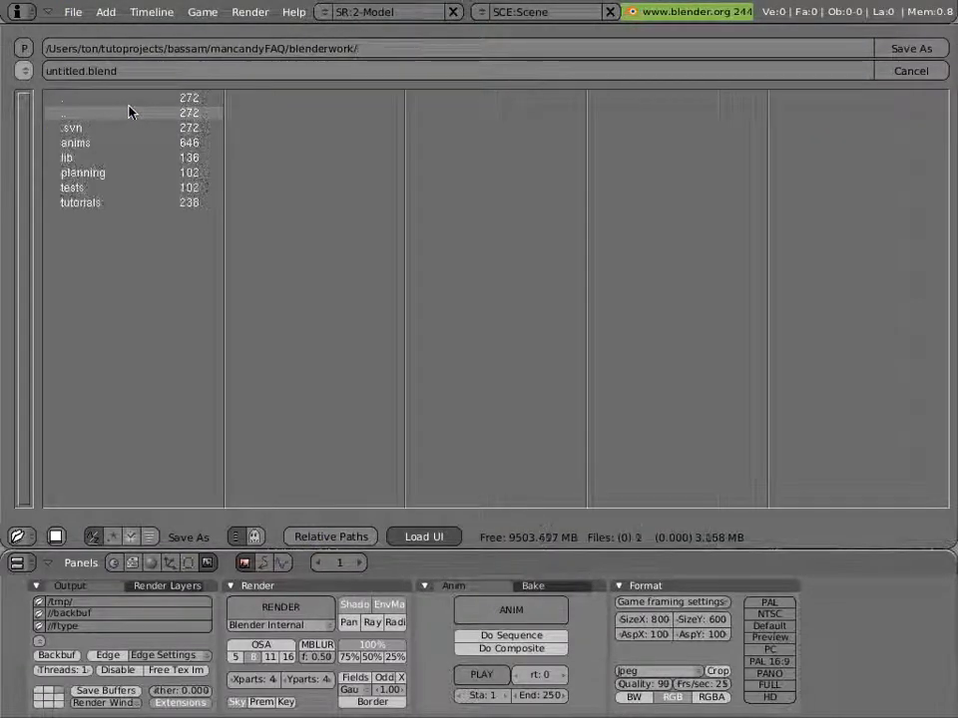
pyautogui.click(138, 204)
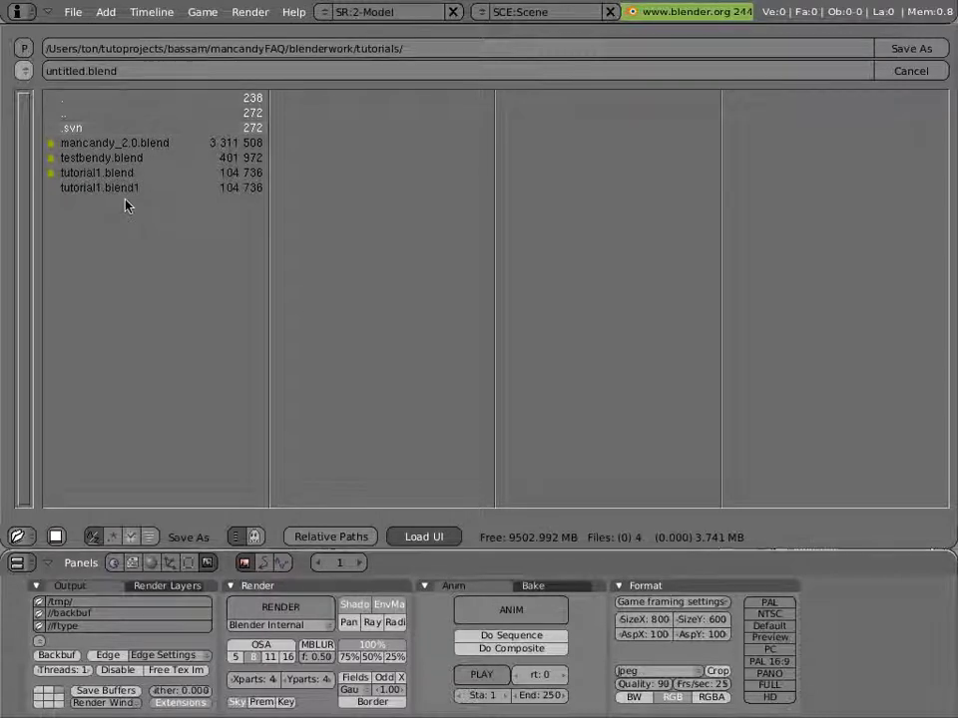
pyautogui.click(118, 176)
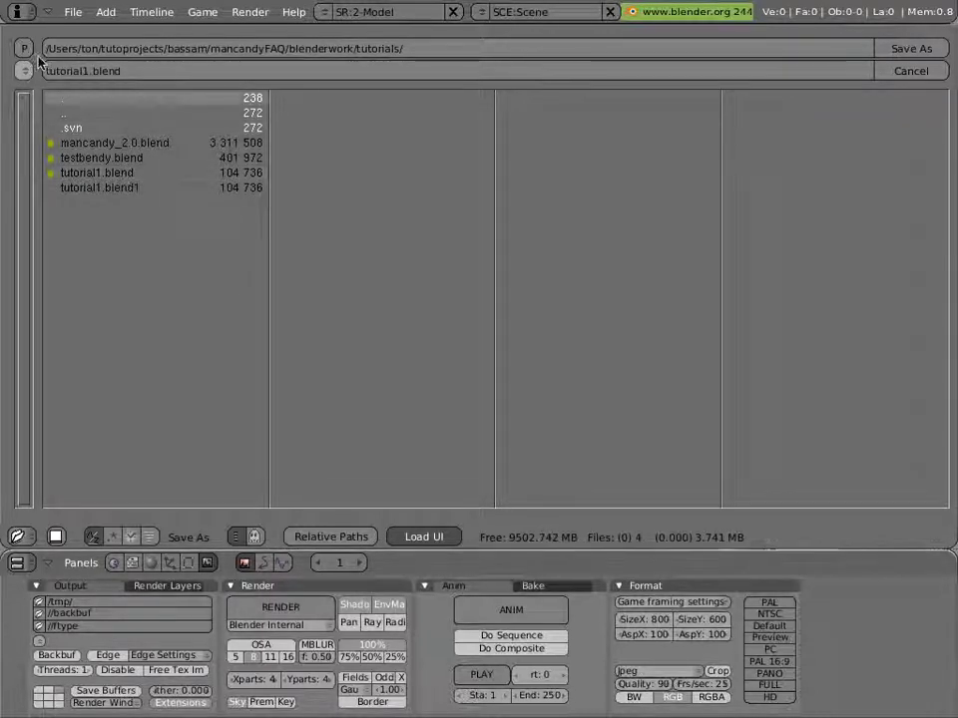
pyautogui.click(944, 46)
pyautogui.click(938, 38)
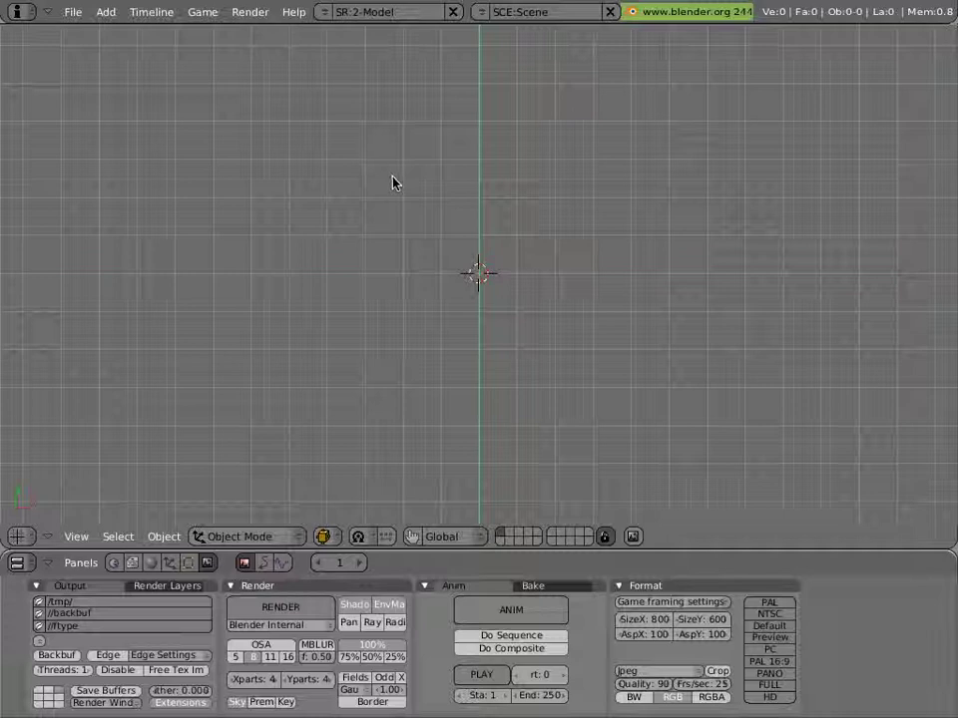
# - Browse to the Mancandy group in lib/mancandy_2.0.blend, switching to Link with Relative Paths enabled
pyautogui.click(72, 14)
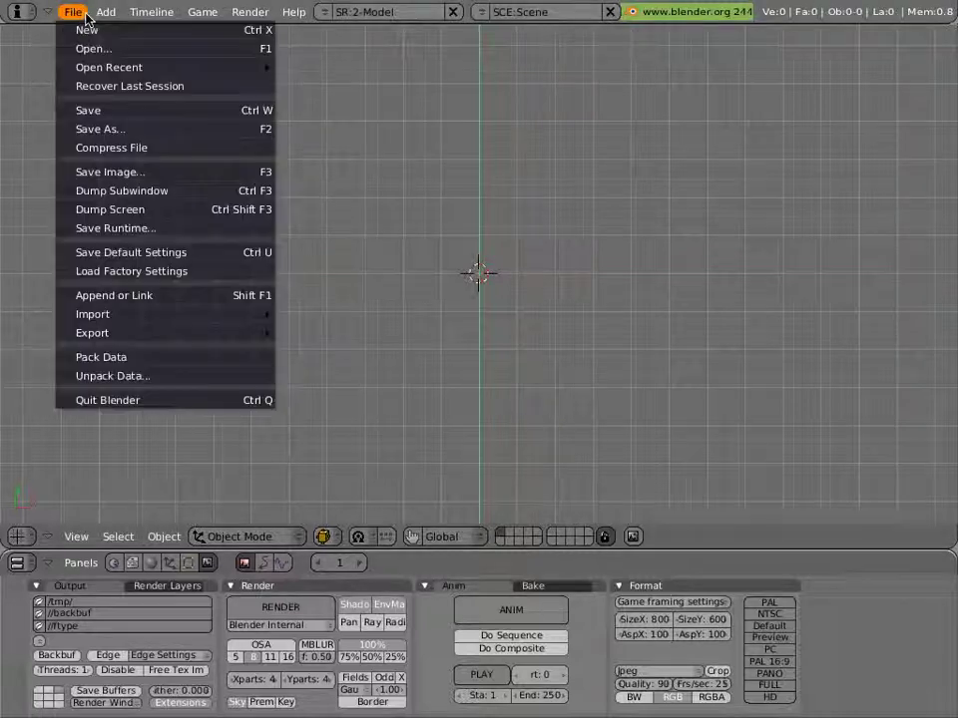
pyautogui.click(175, 297)
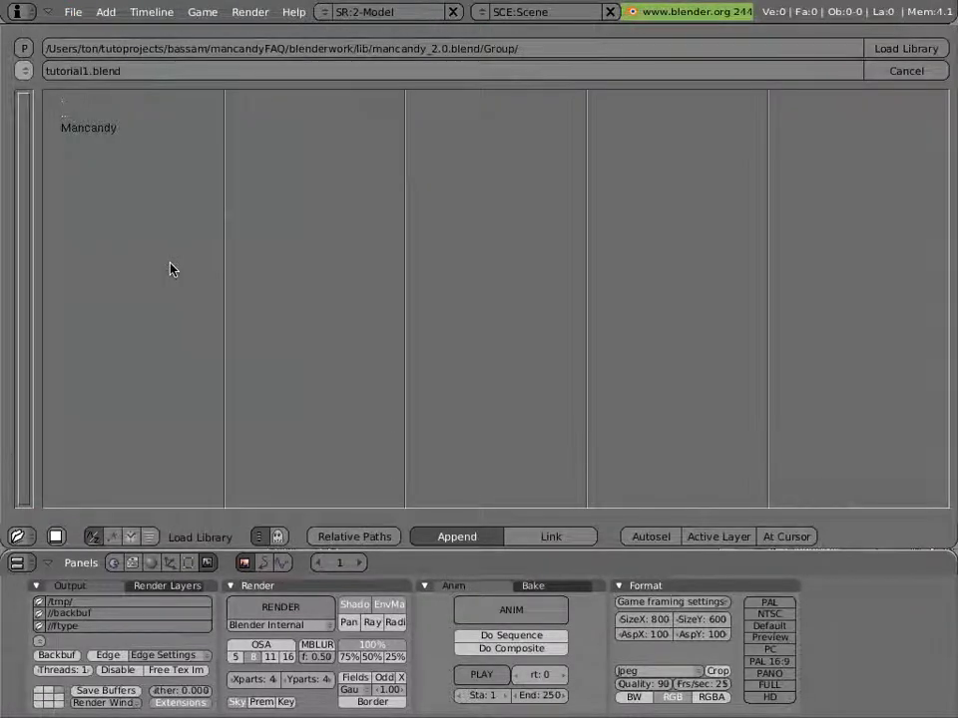
pyautogui.click(147, 117)
pyautogui.click(147, 118)
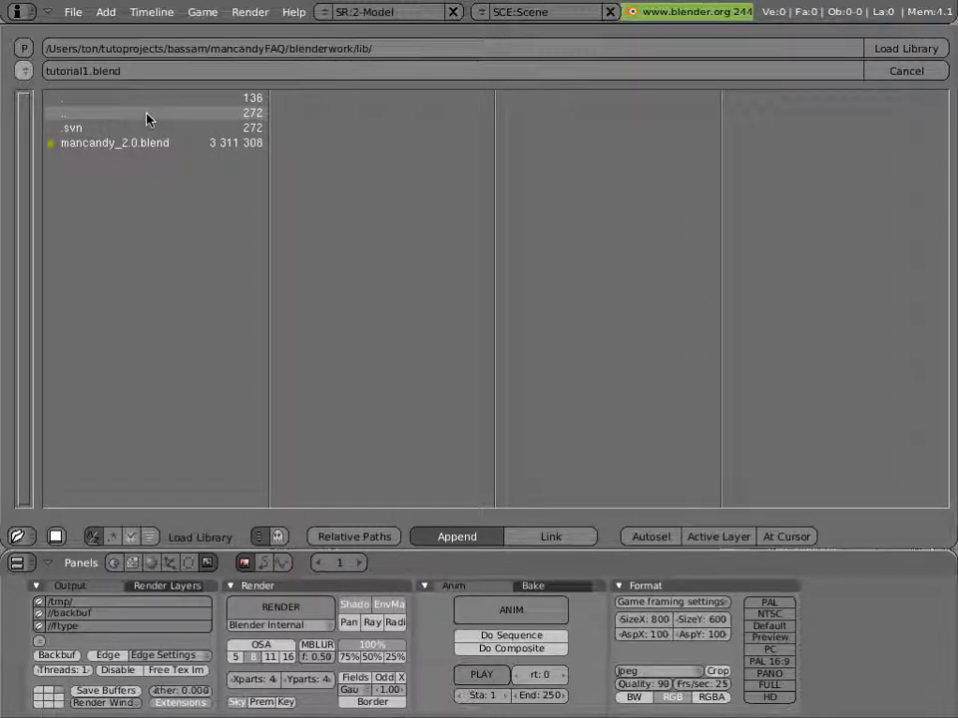
pyautogui.click(152, 144)
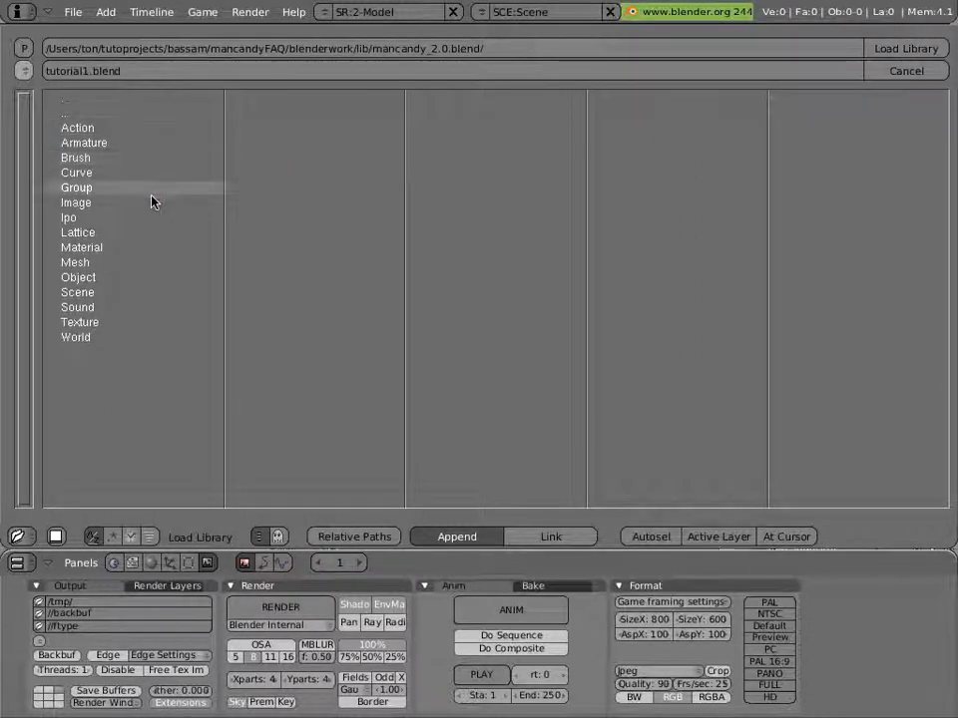
pyautogui.click(155, 188)
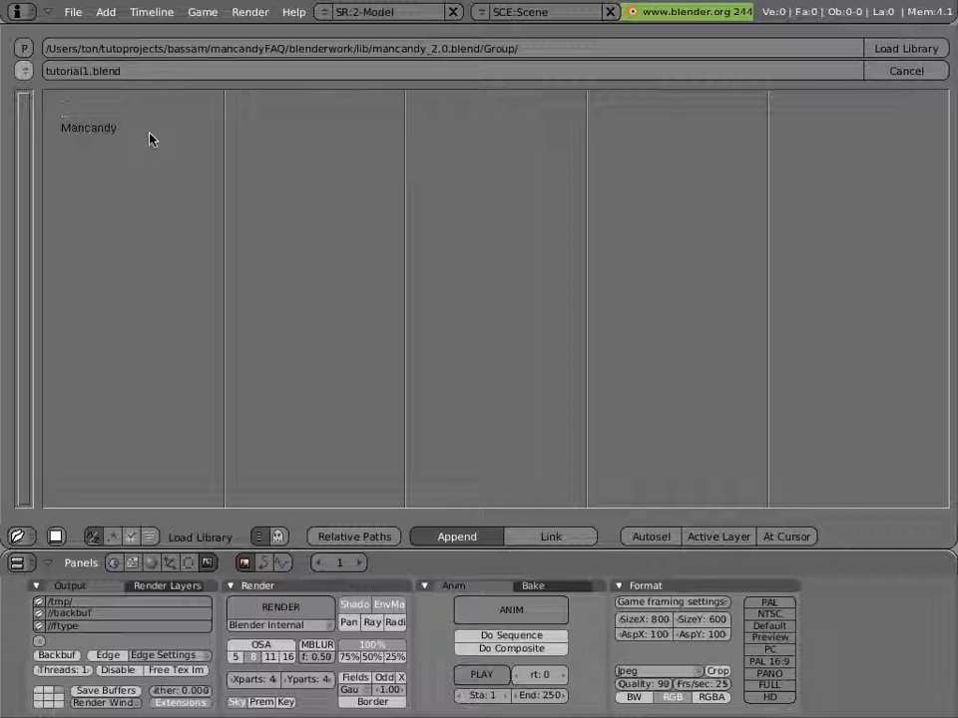
pyautogui.click(150, 136)
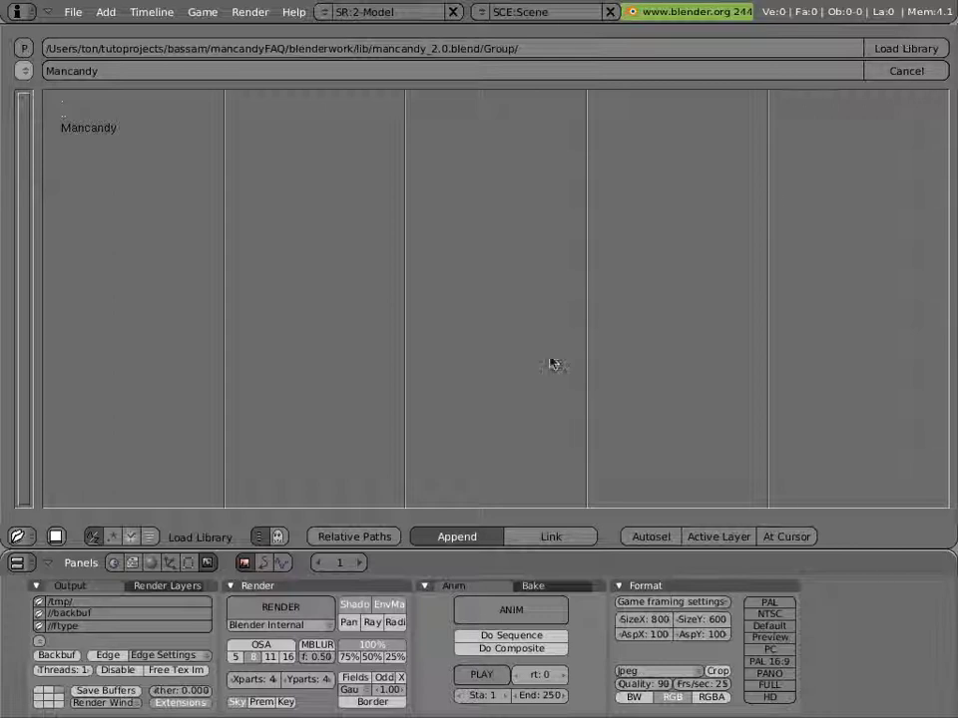
pyautogui.click(562, 537)
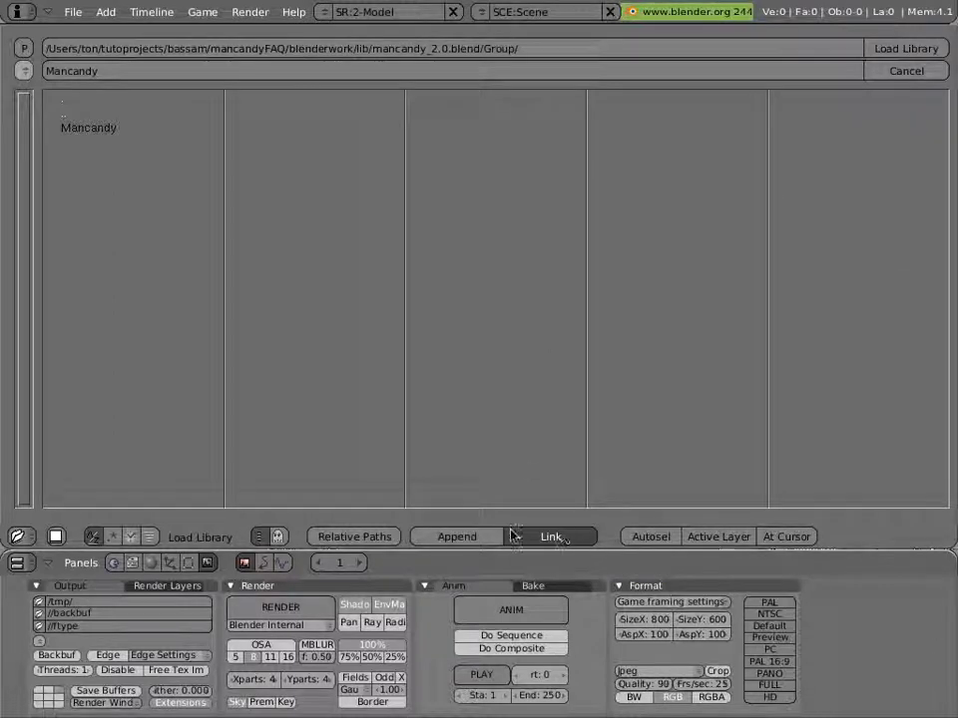
pyautogui.click(378, 537)
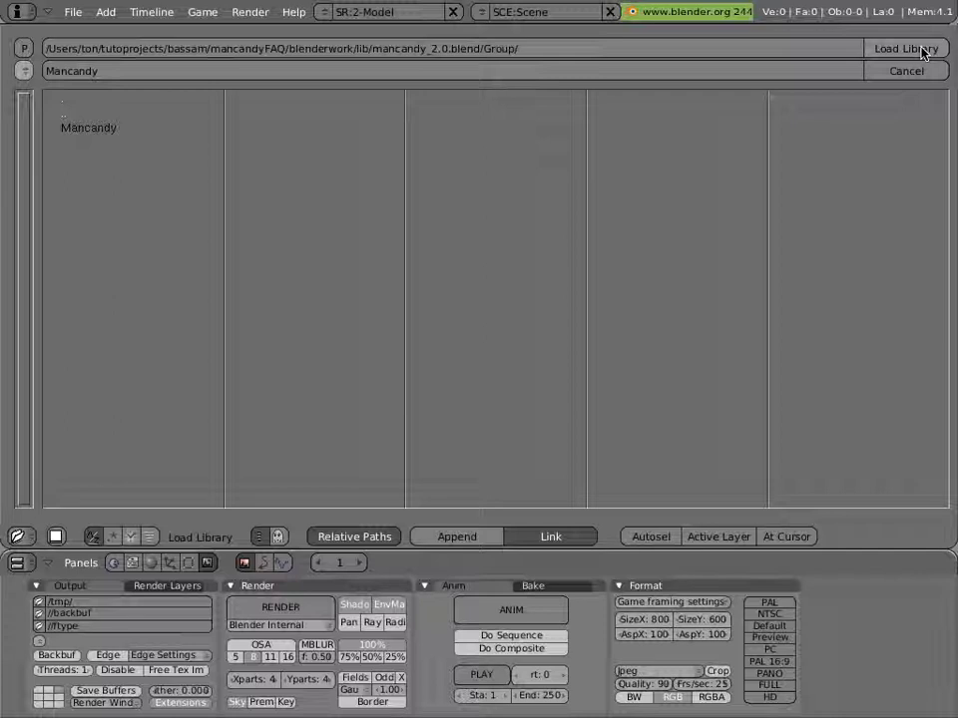
pyautogui.click(923, 50)
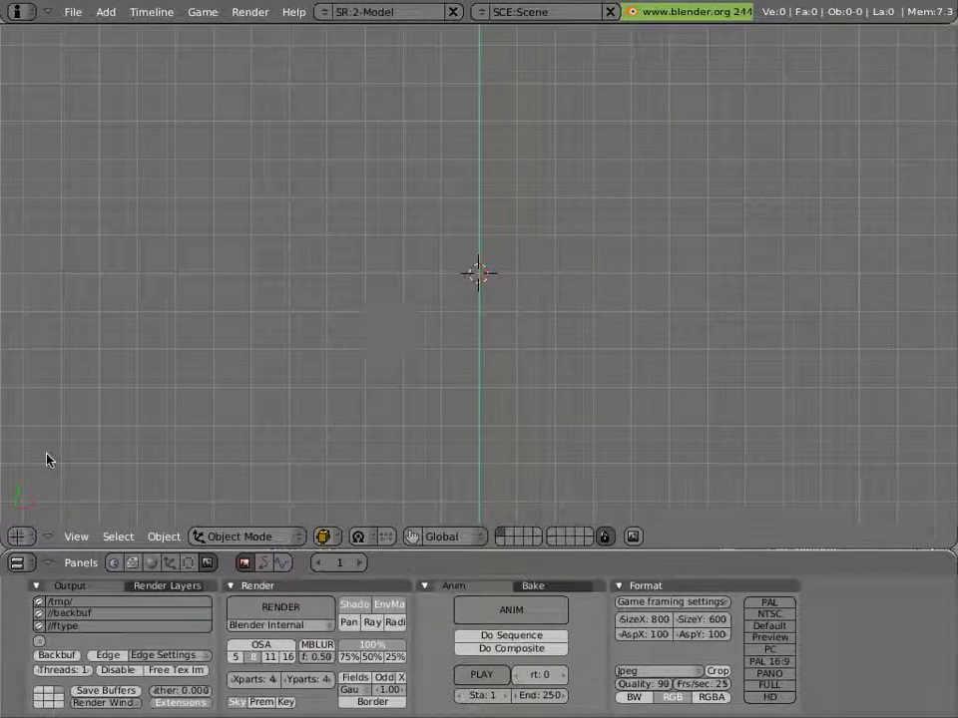
pyautogui.click(20, 537)
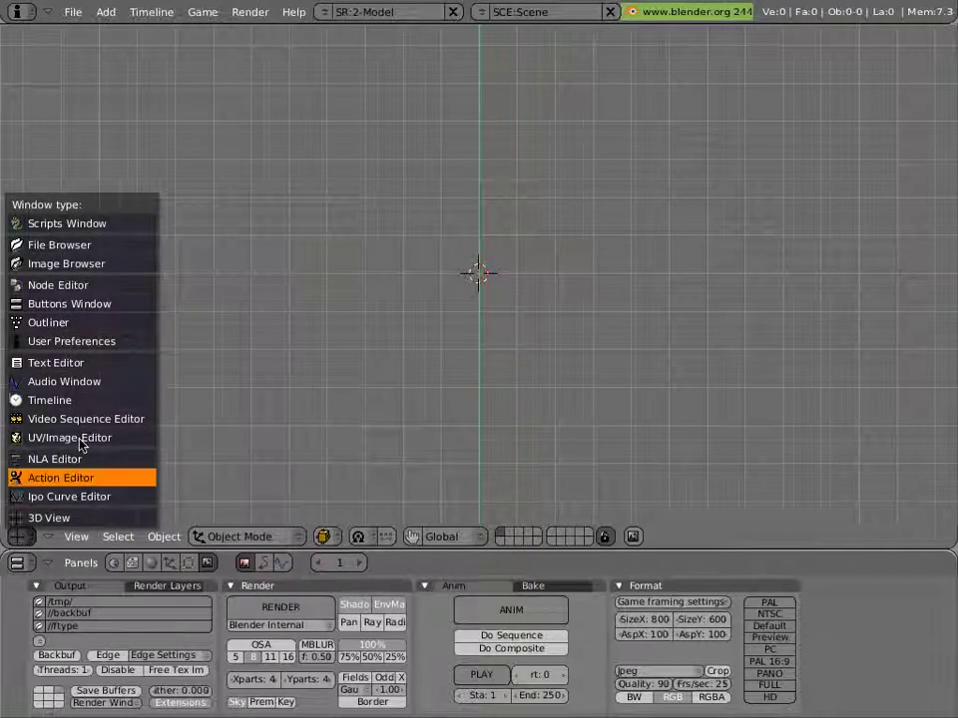
pyautogui.click(100, 284)
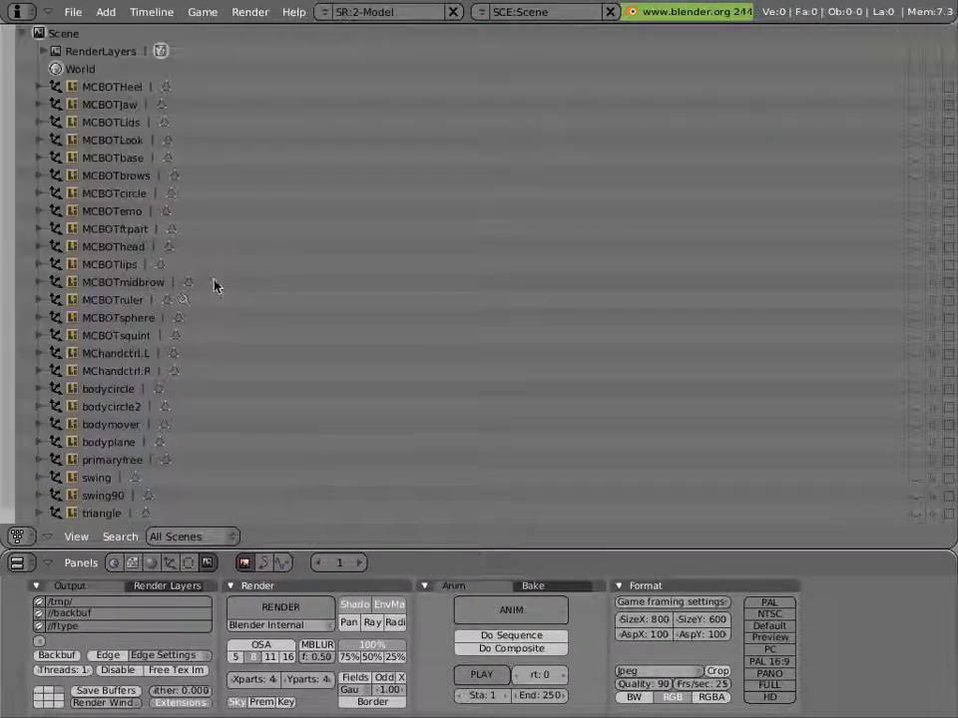
pyautogui.scroll(-1, 229, 273)
pyautogui.scroll(1, 226, 277)
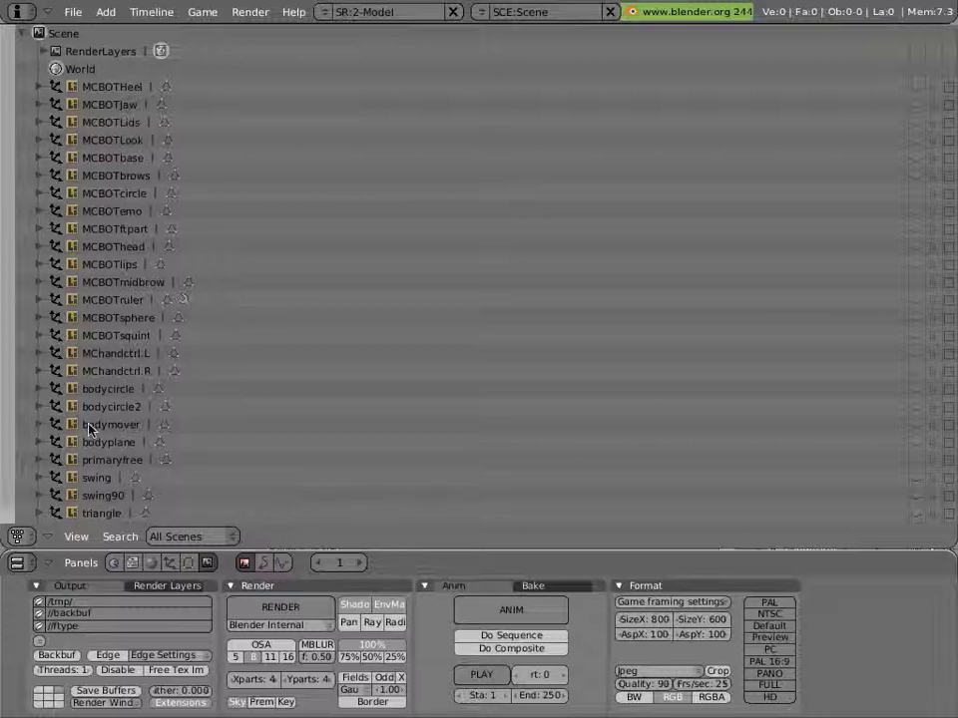
pyautogui.scroll(-1, 105, 449)
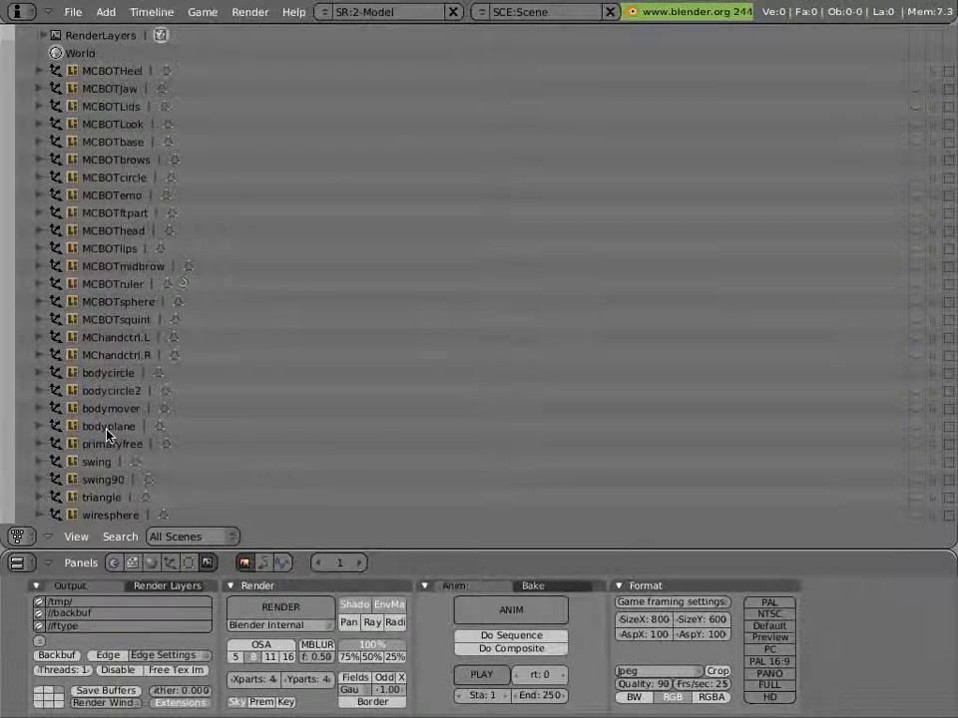
pyautogui.click(175, 539)
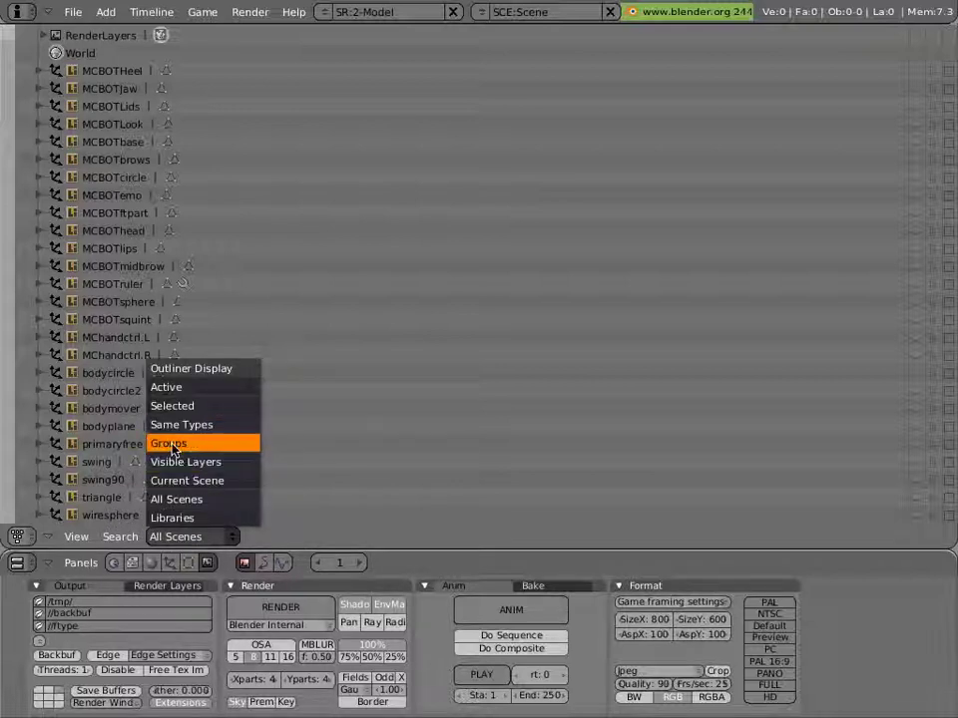
pyautogui.click(170, 443)
pyautogui.click(25, 33)
pyautogui.click(37, 51)
pyautogui.scroll(-3, 86, 149)
pyautogui.scroll(-3, 118, 206)
pyautogui.click(165, 537)
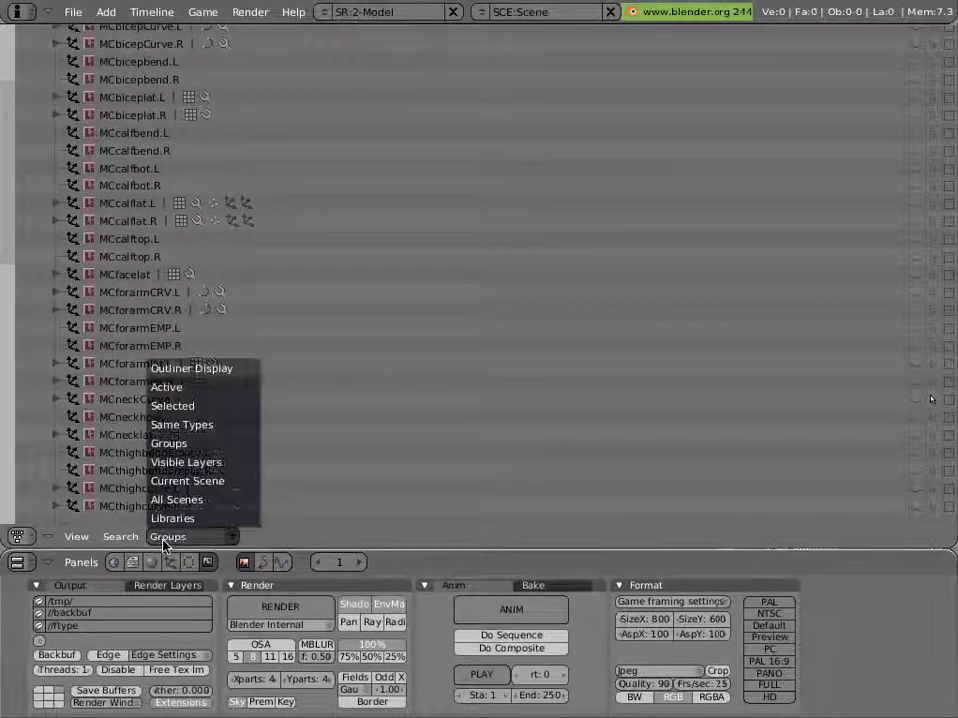
pyautogui.click(169, 518)
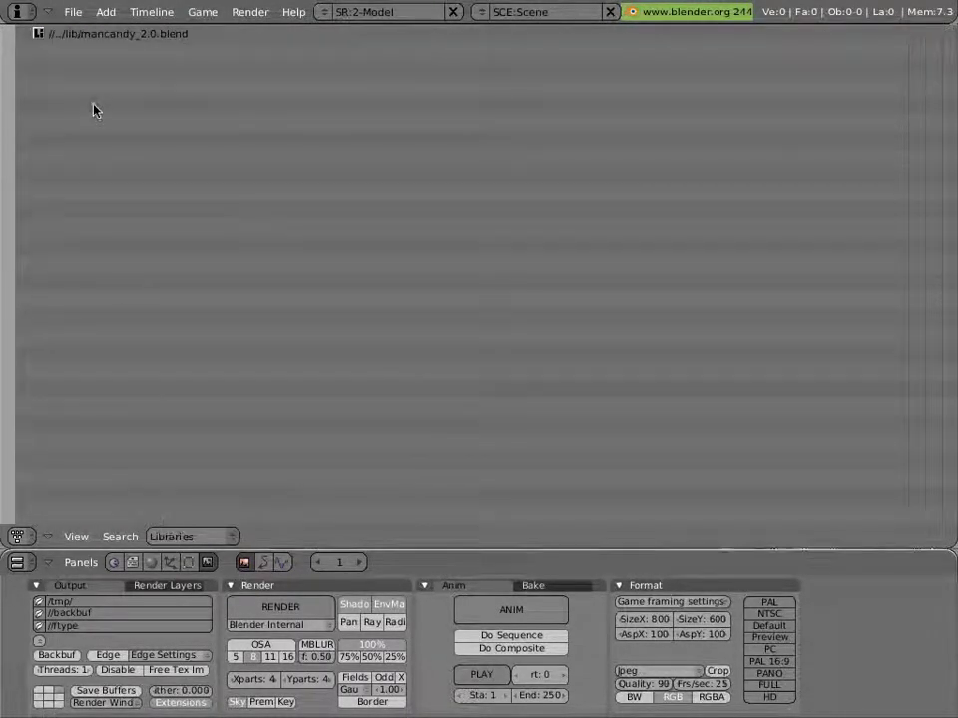
pyautogui.doubleClick(105, 42)
pyautogui.press('Return')
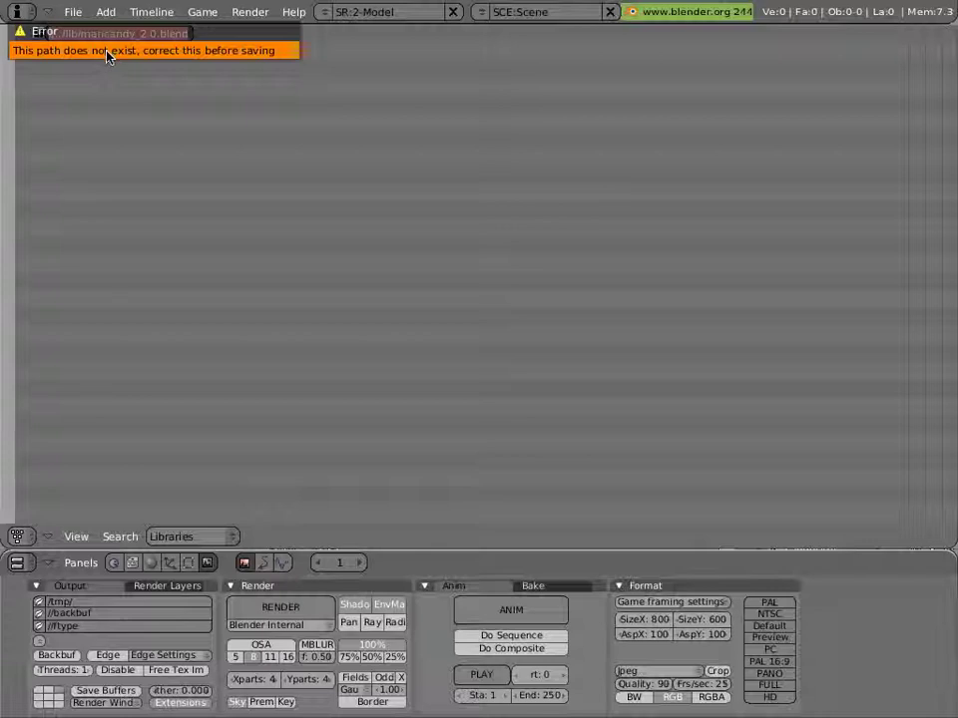
pyautogui.click(106, 57)
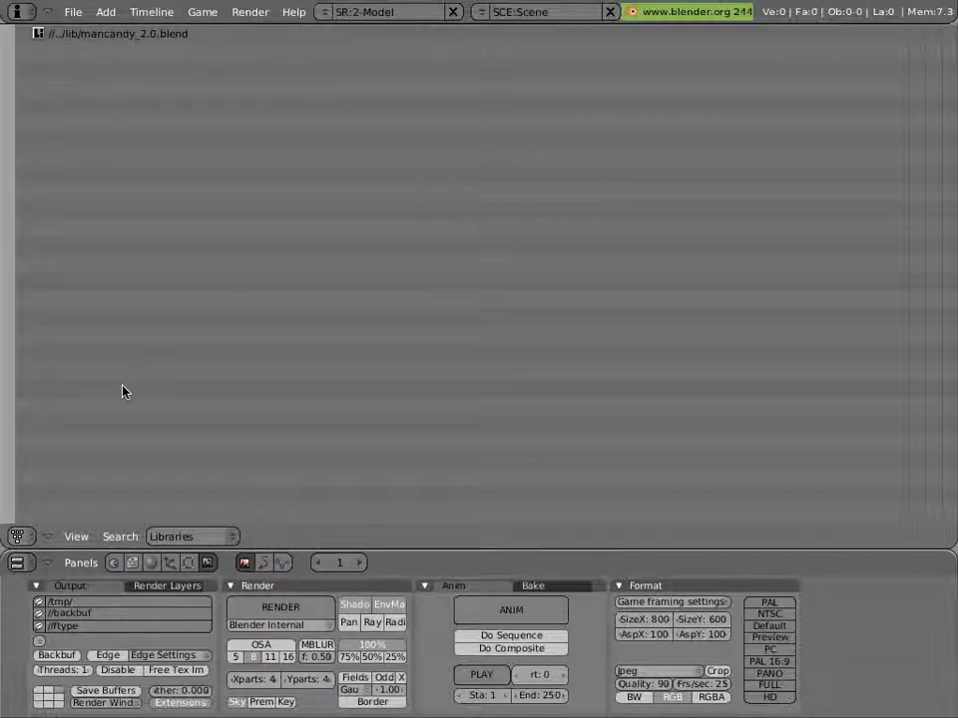
pyautogui.click(19, 534)
pyautogui.click(40, 515)
pyautogui.press('space')
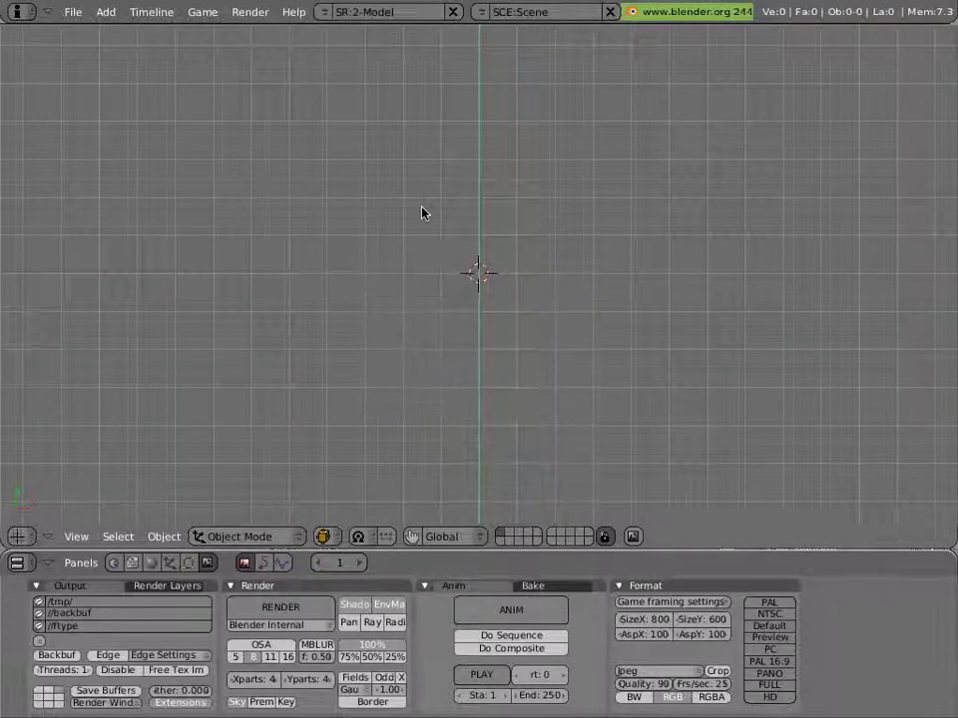
# - Add an instance of the linked Mancandy group through Add > Group
pyautogui.press('space')
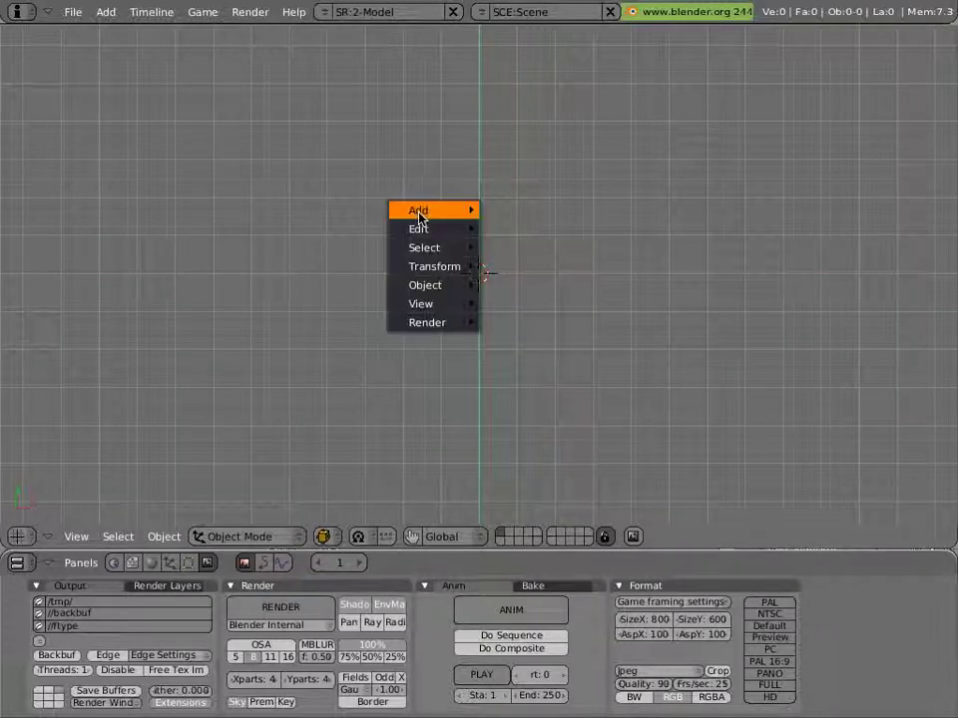
pyautogui.moveTo(419, 215)
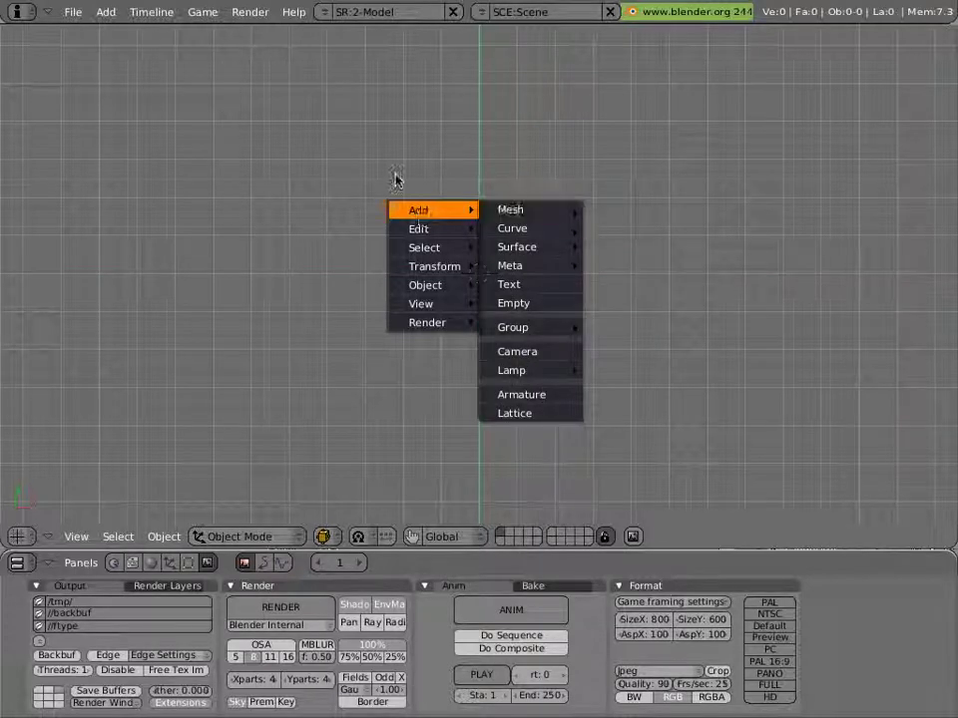
pyautogui.click(104, 15)
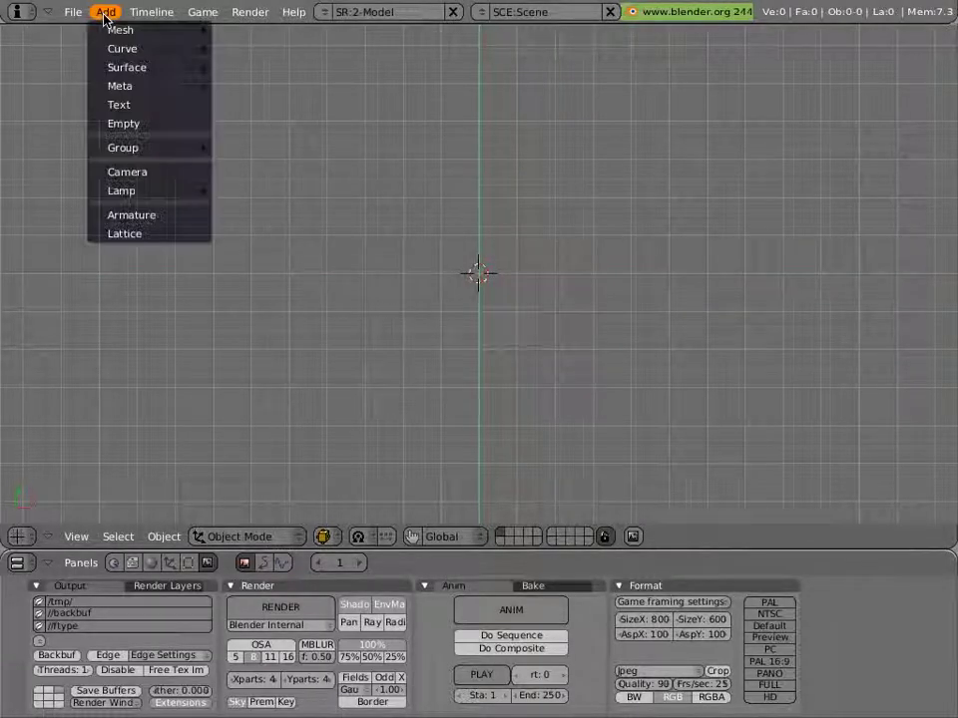
pyautogui.moveTo(138, 150)
pyautogui.click(257, 150)
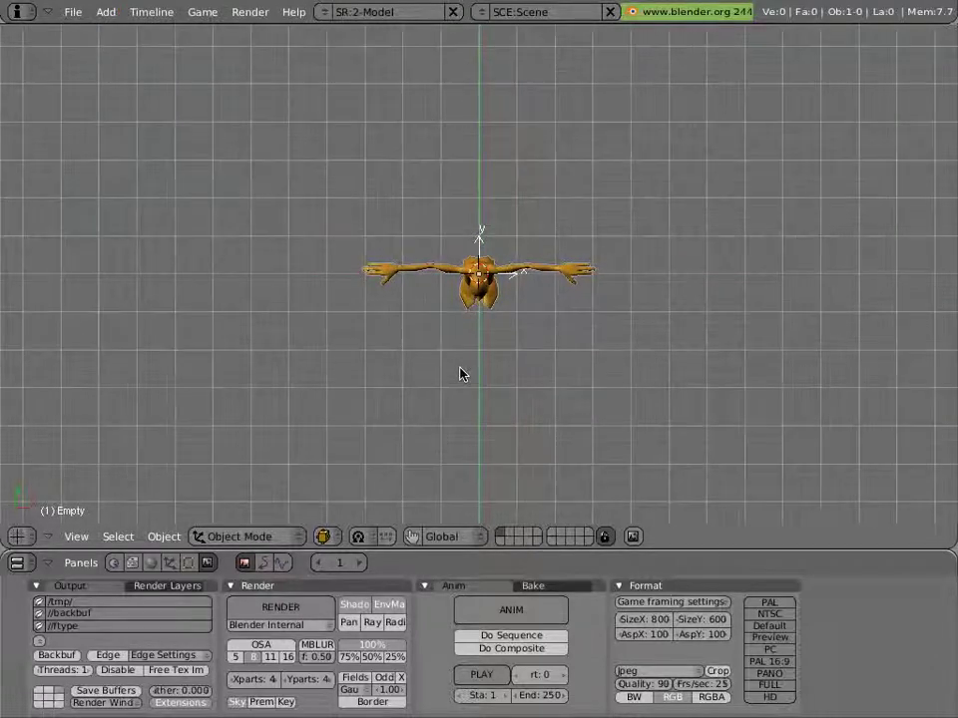
# - Switch to front view (Numpad 1) and zoom to frame the whole character
pyautogui.press('KP_1')
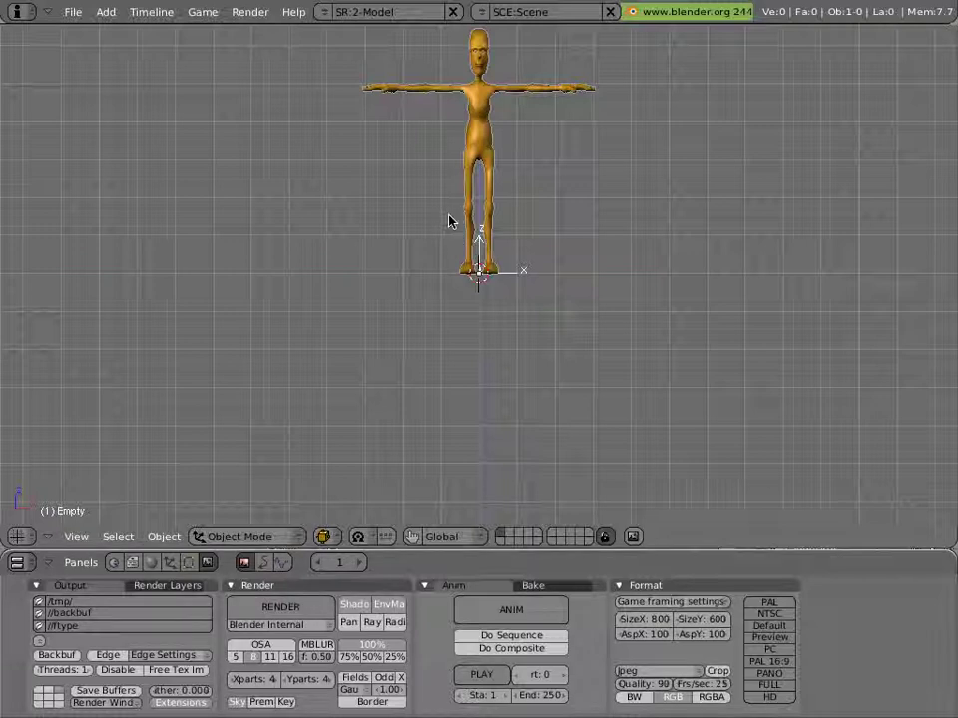
pyautogui.scroll(8, 451, 223)
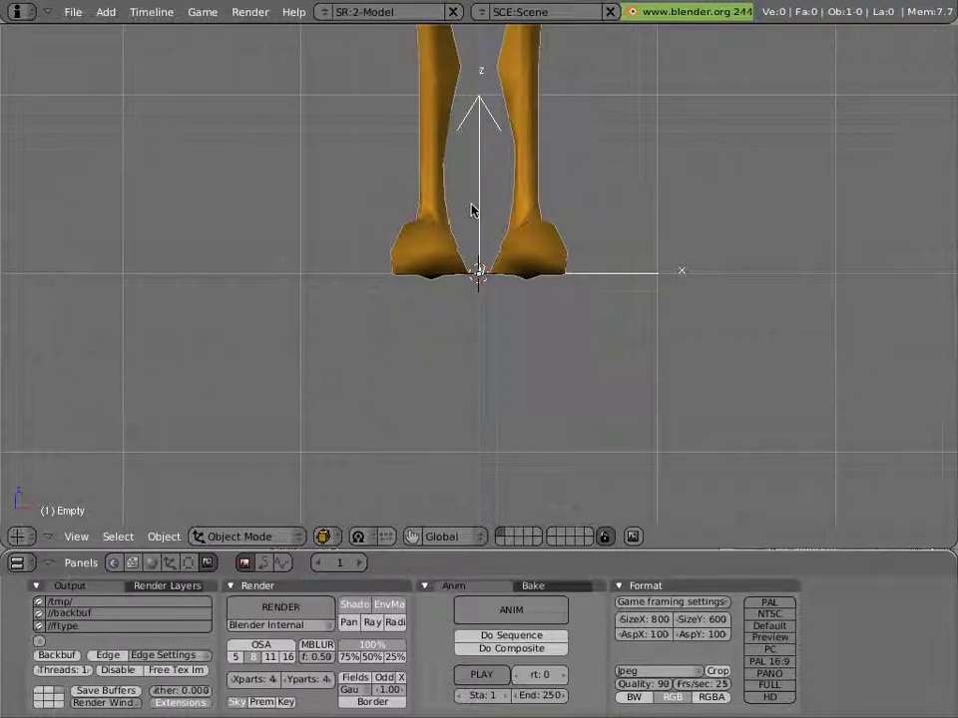
pyautogui.scroll(-7, 466, 399)
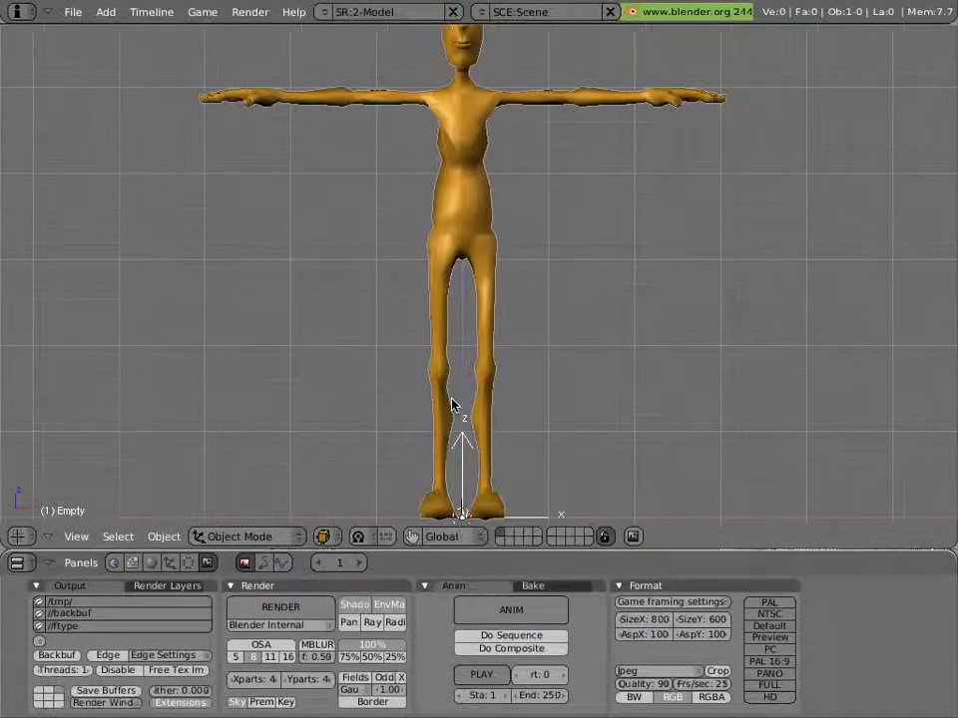
pyautogui.scroll(-2, 451, 404)
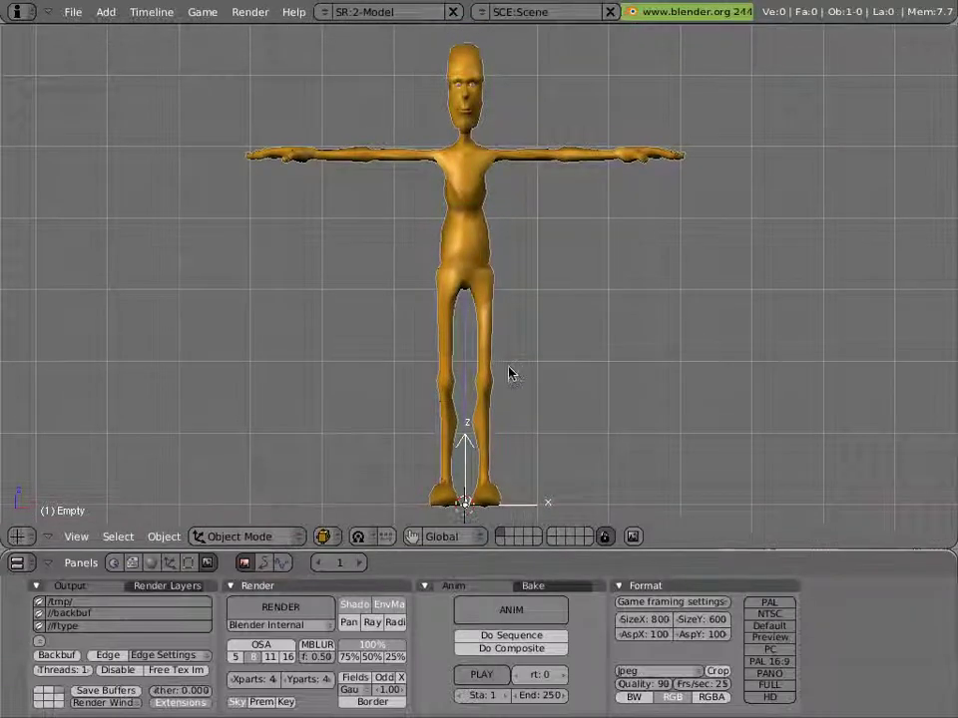
# - Toggle wireframe and rotate and move the character instance away from the origin
pyautogui.press('z')
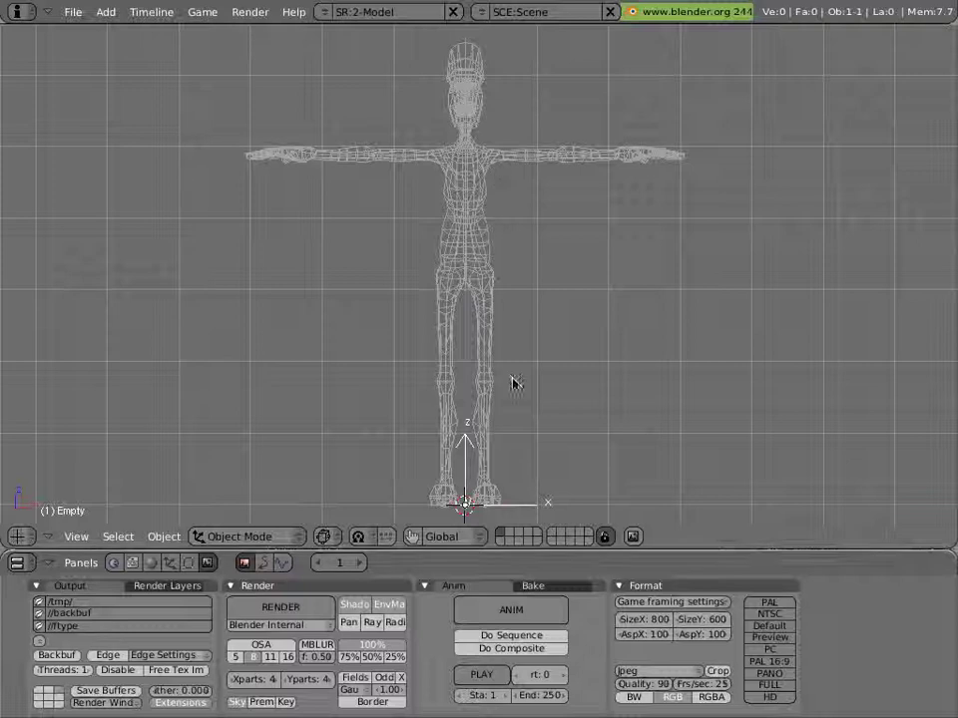
pyautogui.press('g')
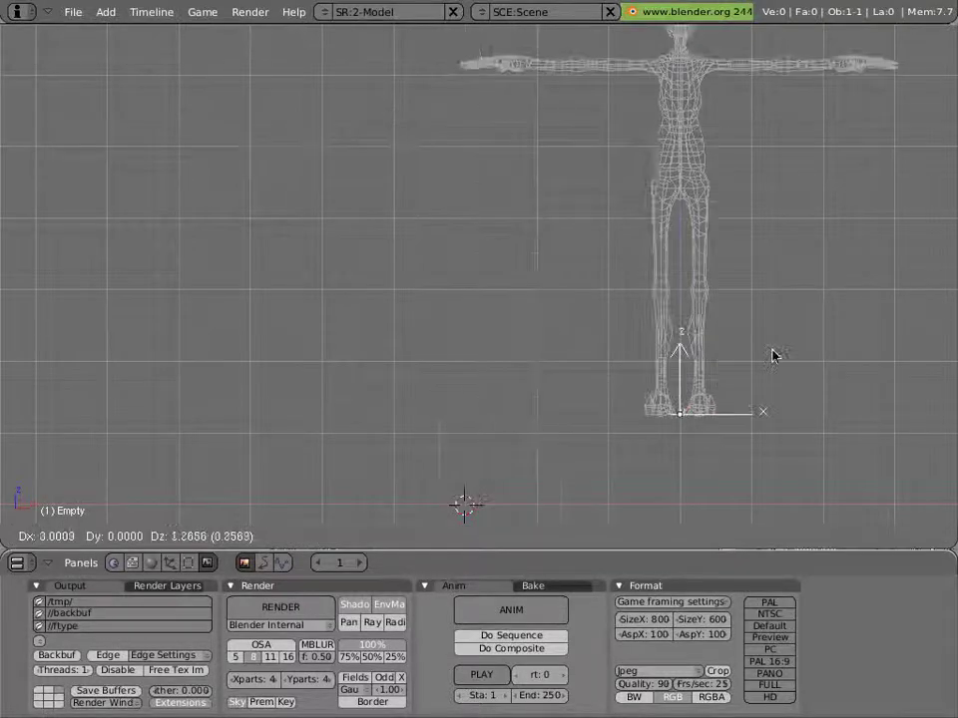
pyautogui.press('Escape')
pyautogui.press('r')
pyautogui.click(668, 496)
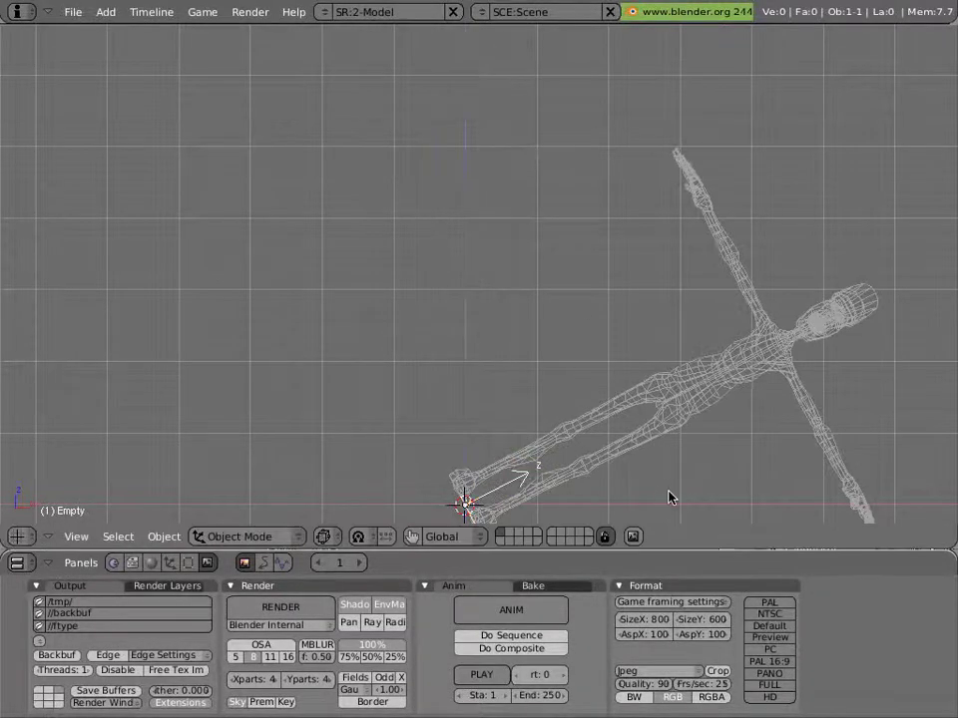
pyautogui.press('g')
pyautogui.click(440, 295)
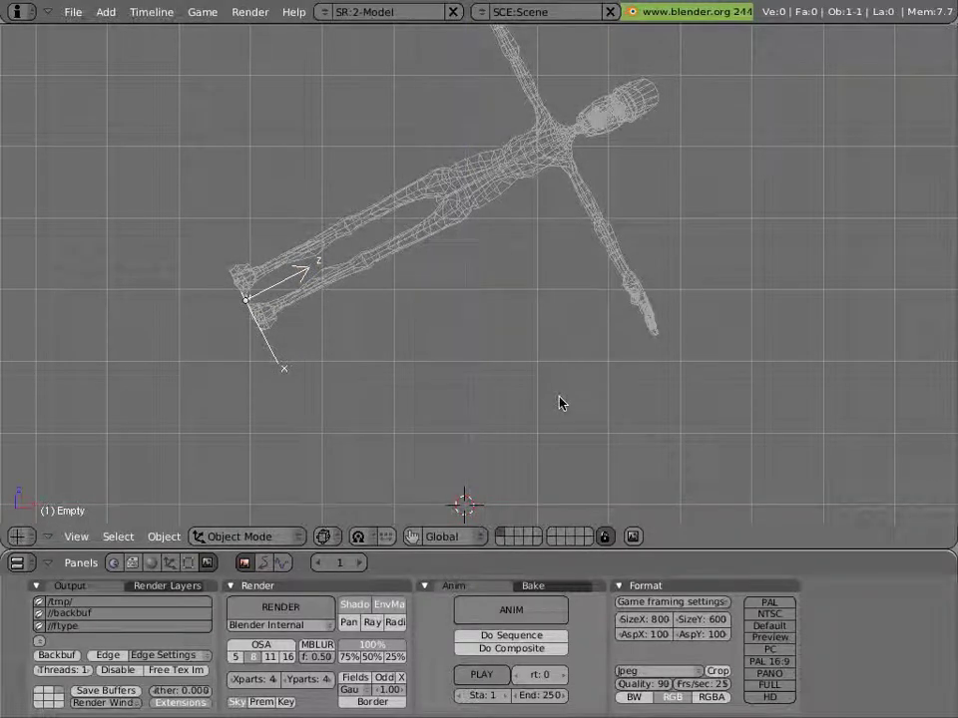
# - Clear the instance's rotation and location so the character stands upright at the origin
pyautogui.hotkey('alt', 'r')
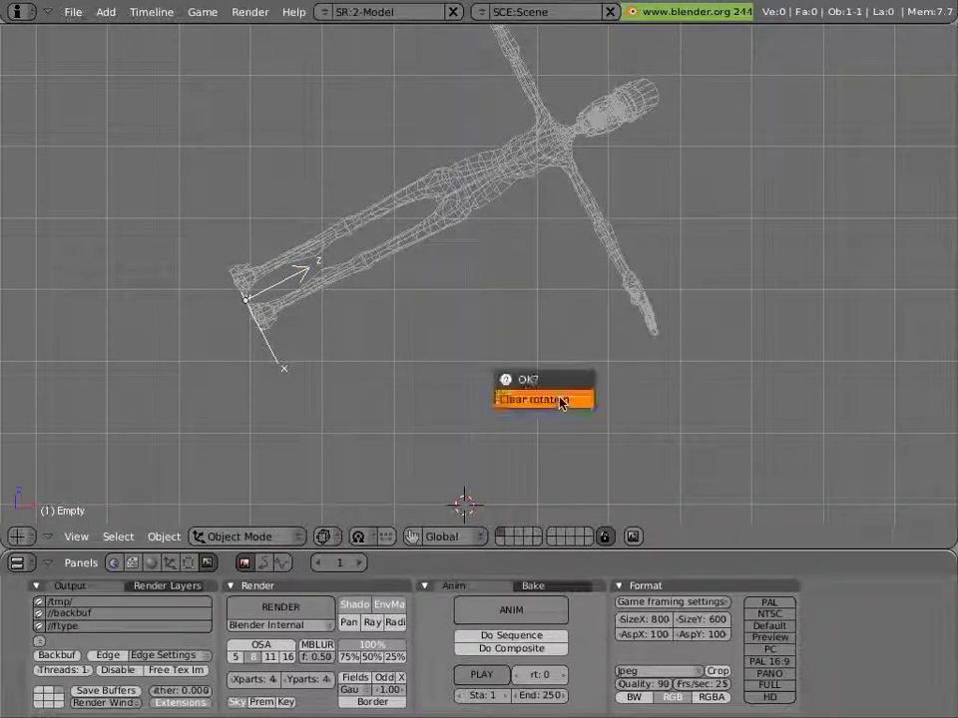
pyautogui.click(544, 399)
pyautogui.hotkey('alt', 'g')
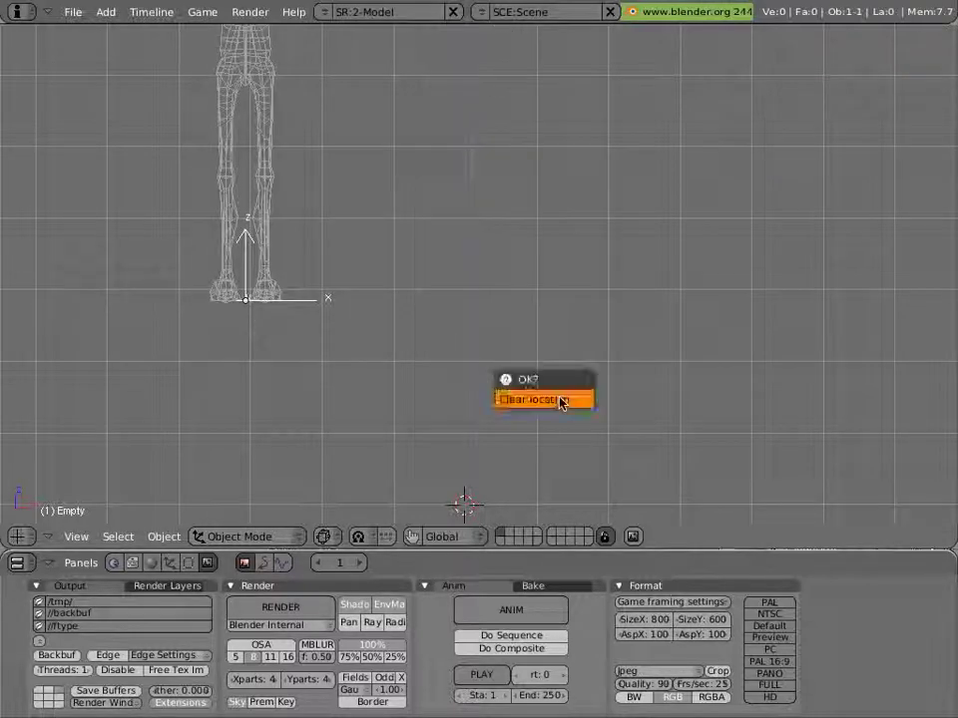
pyautogui.click(559, 400)
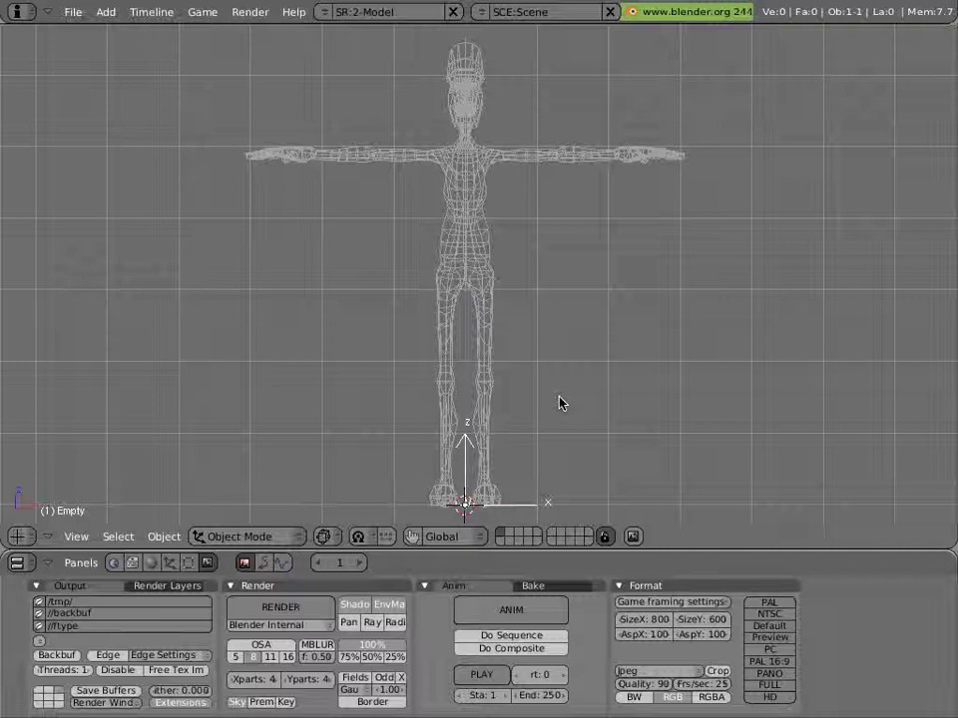
# - Return to solid shading, make a local proxy of the armature (Empty_proxy), then deselect
pyautogui.press('z')
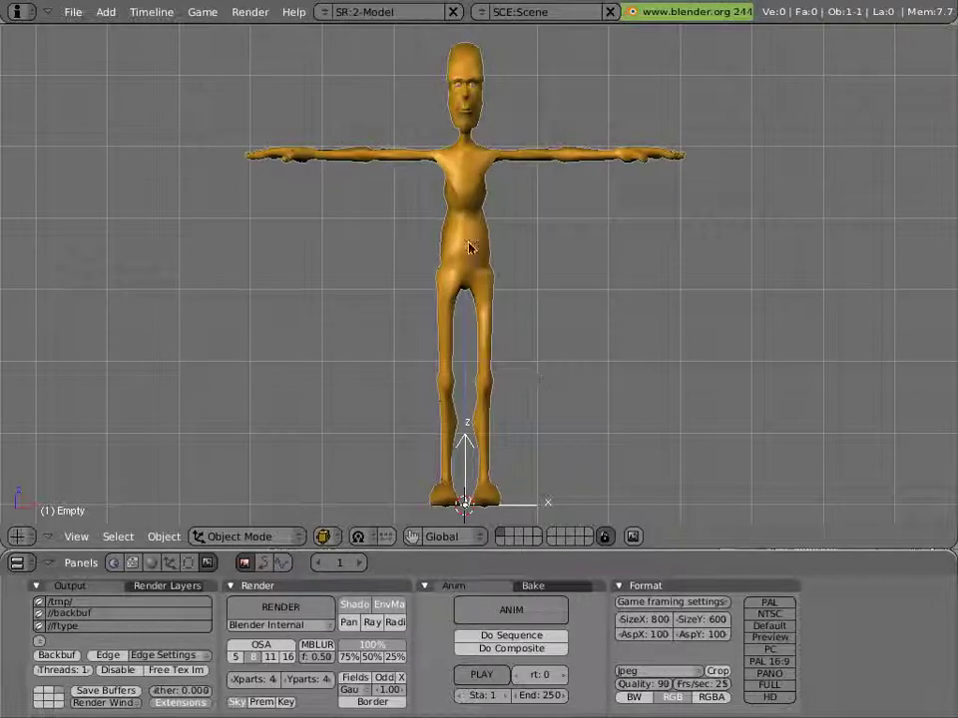
pyautogui.hotkey('ctrl', 'alt', 'p')
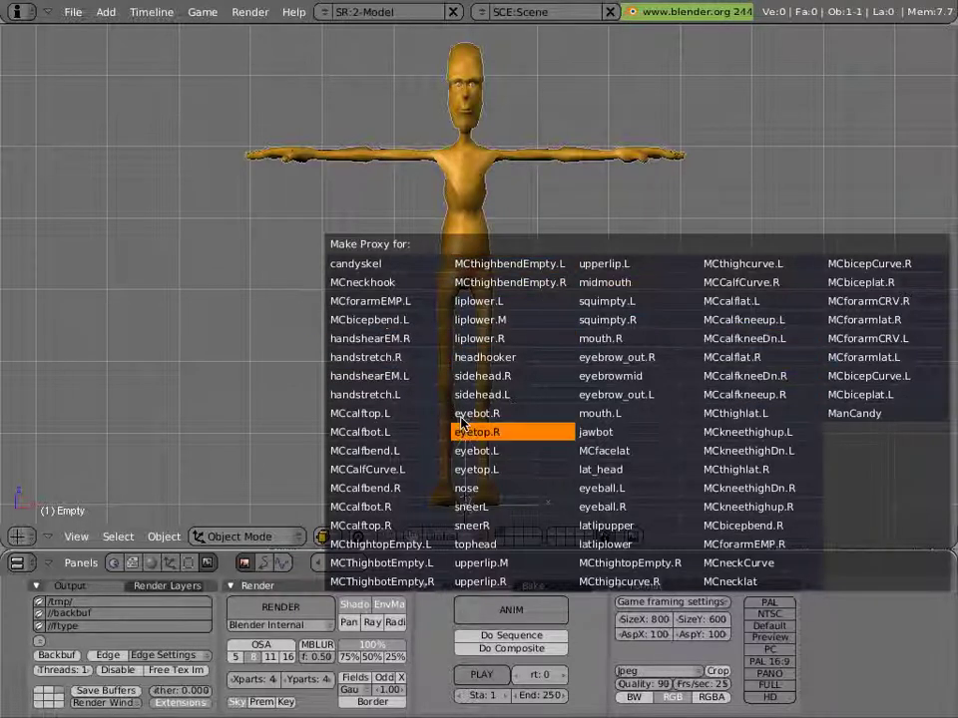
pyautogui.click(382, 282)
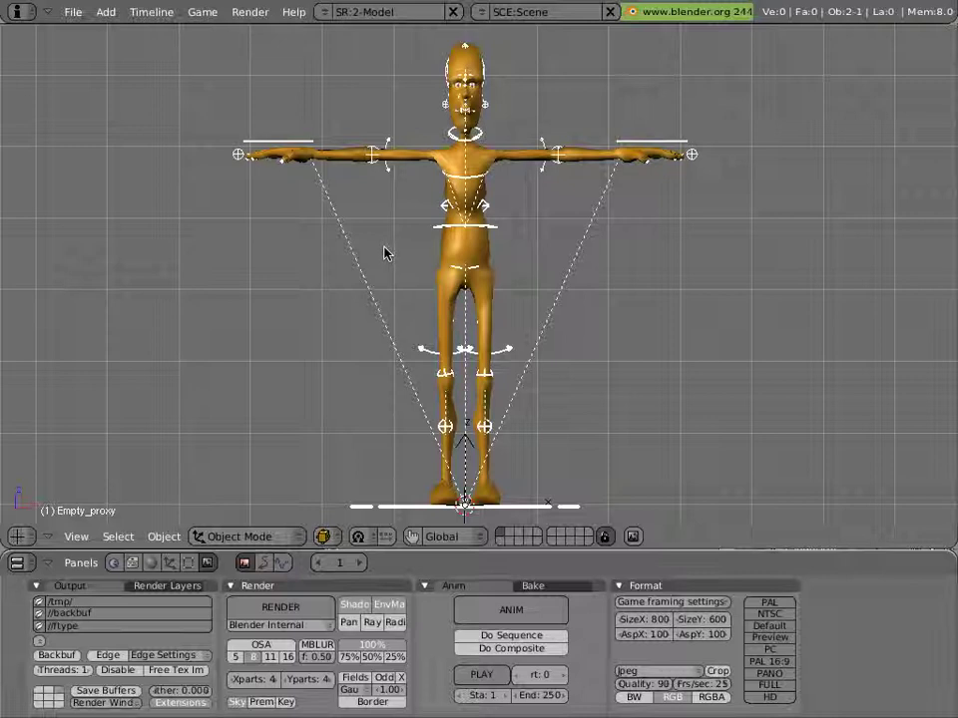
pyautogui.press('h')
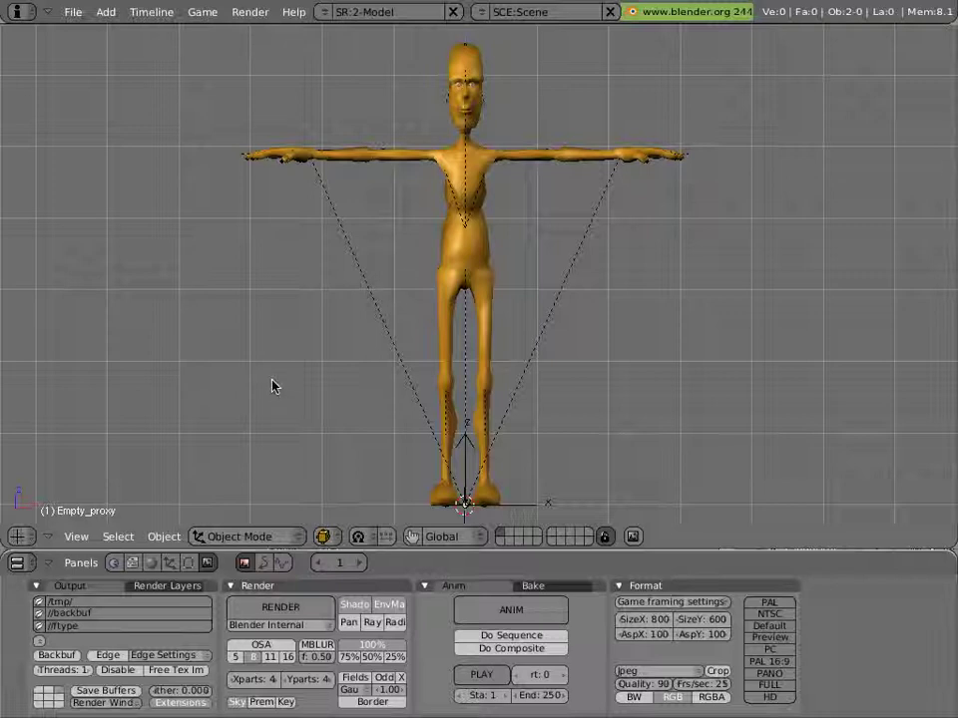
# - Set the viewport draw type to Wireframe
pyautogui.click(332, 542)
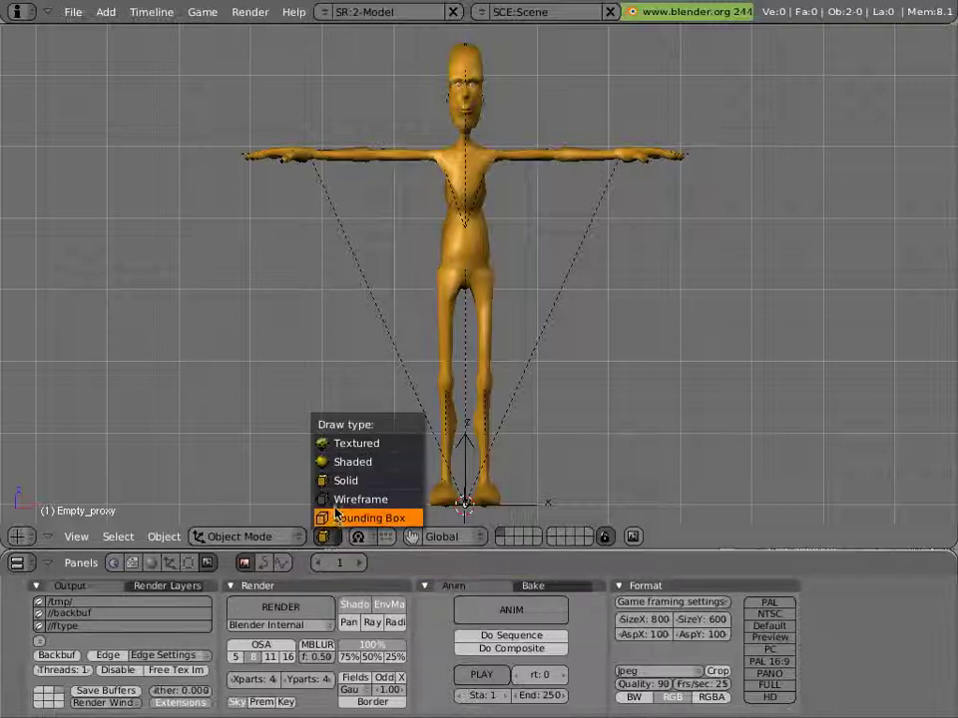
pyautogui.click(335, 502)
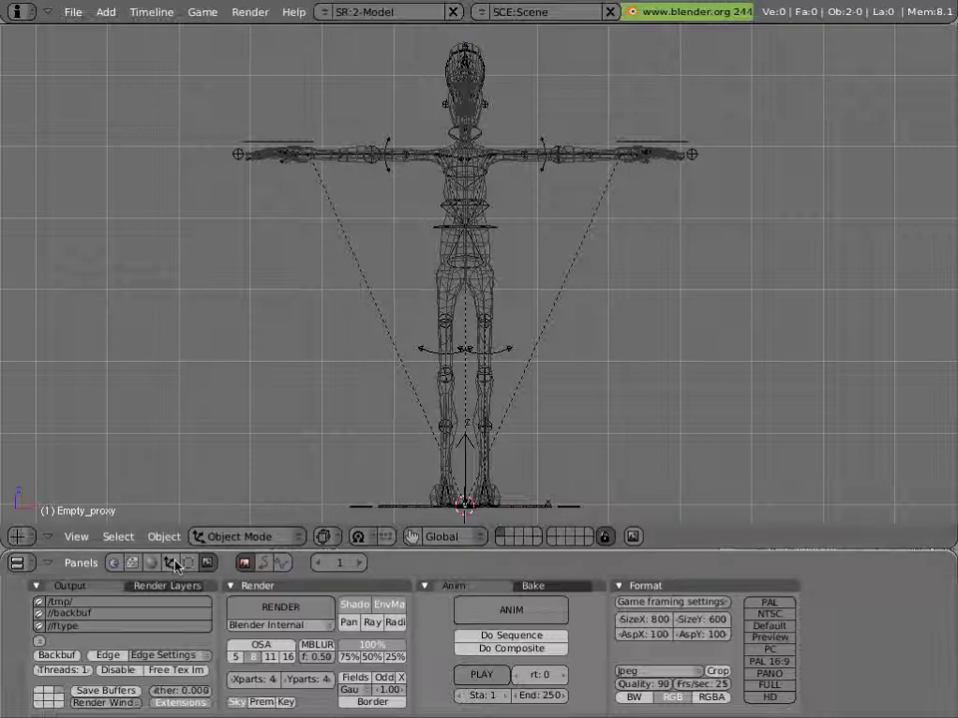
# - Select Empty_proxy, set its object Drawtype to Wire, and return the viewport to Solid shading
pyautogui.rightClick(481, 377)
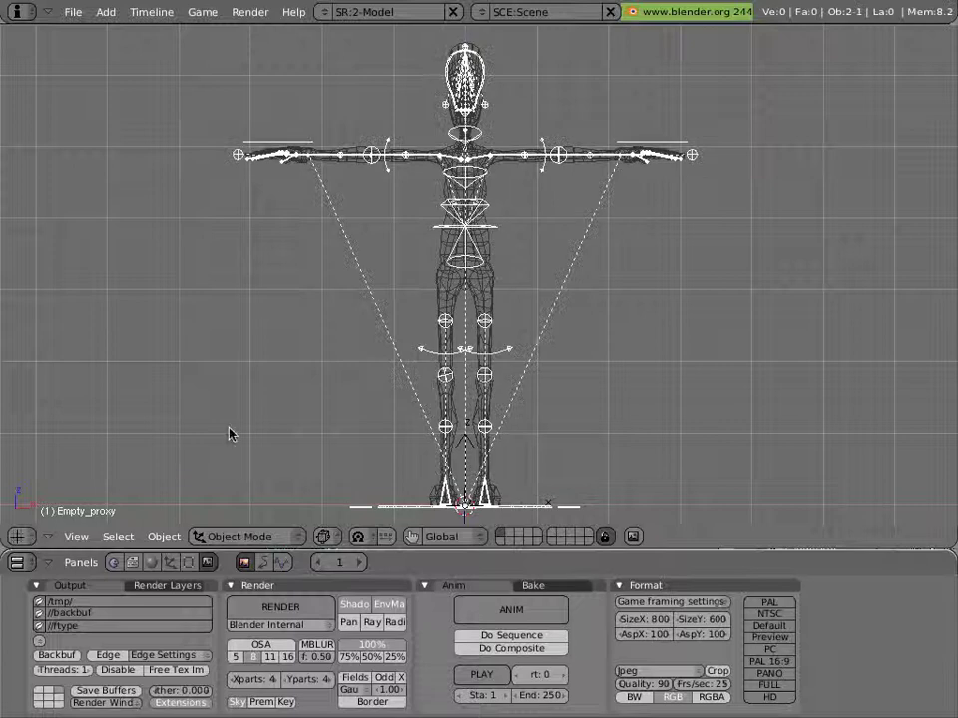
pyautogui.click(171, 563)
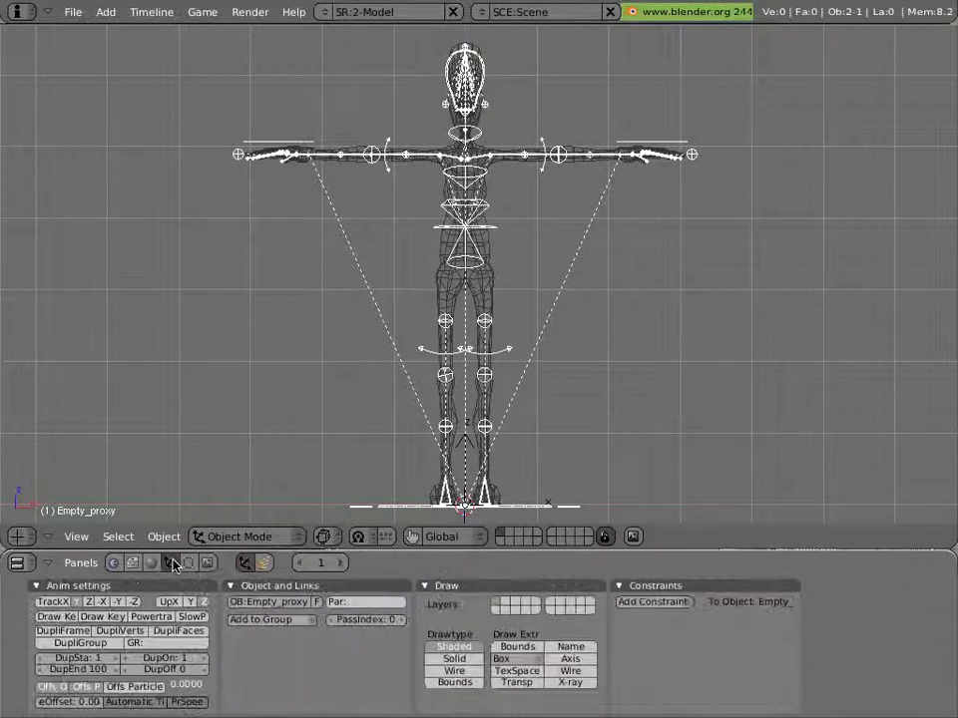
pyautogui.click(435, 674)
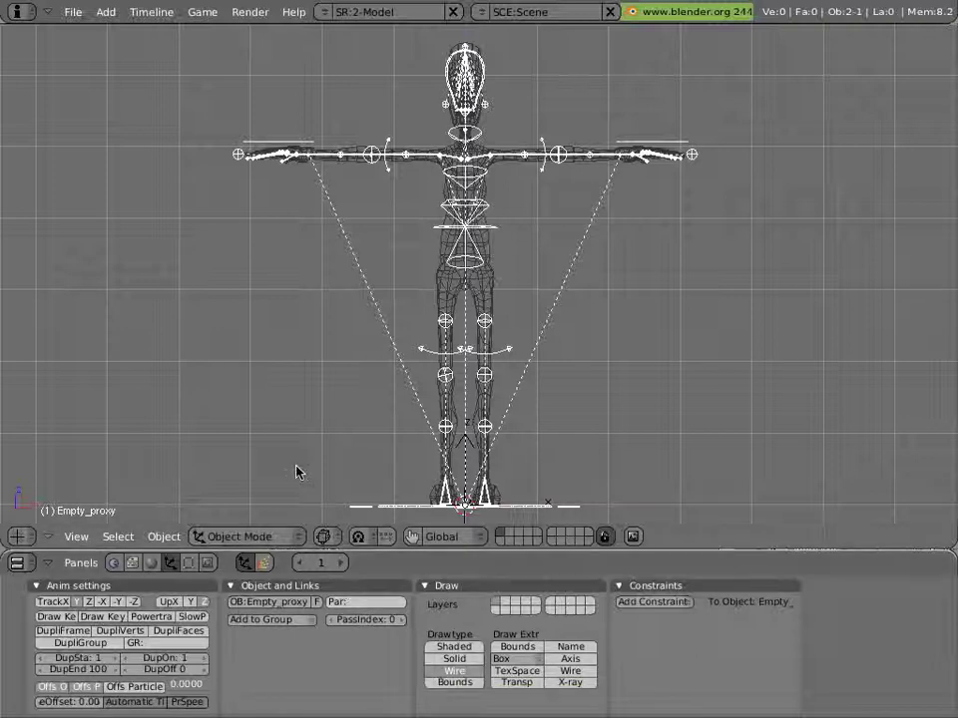
pyautogui.click(323, 536)
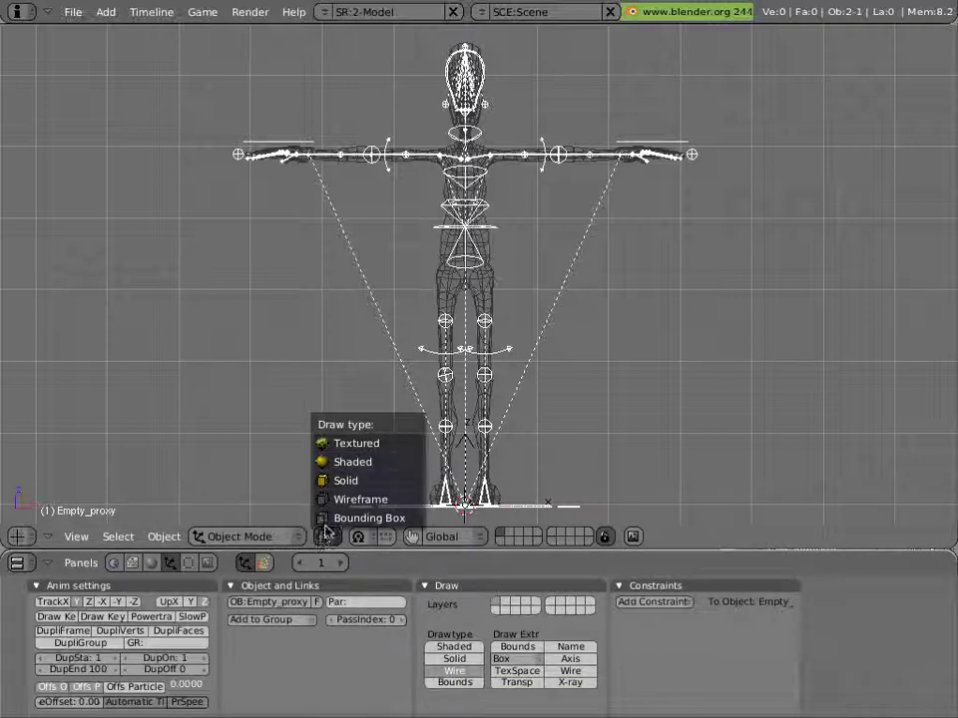
pyautogui.click(324, 481)
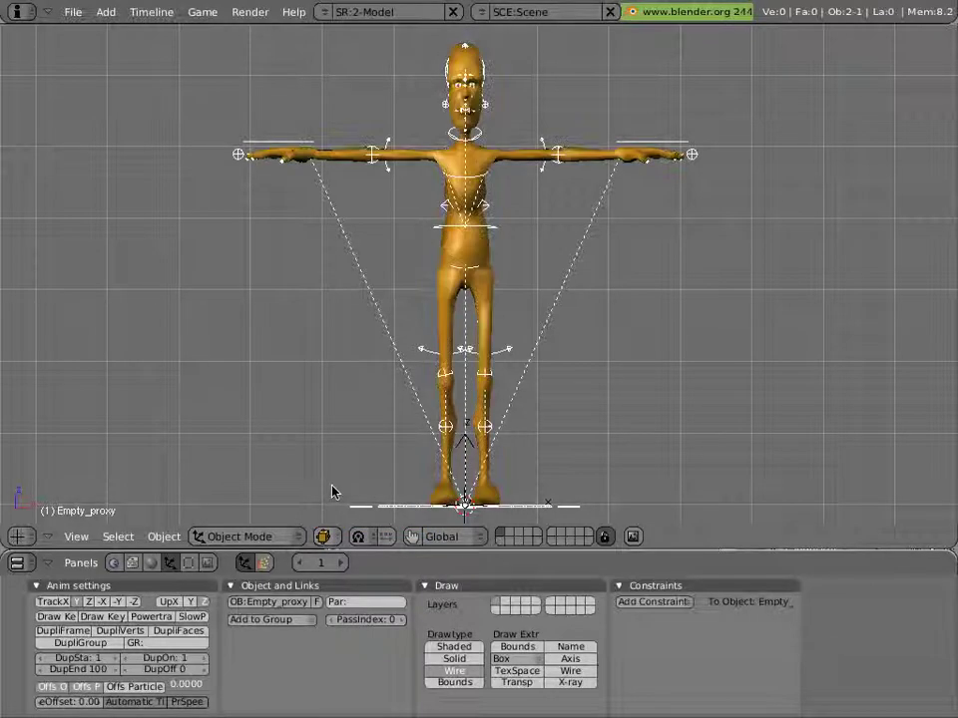
pyautogui.click(188, 563)
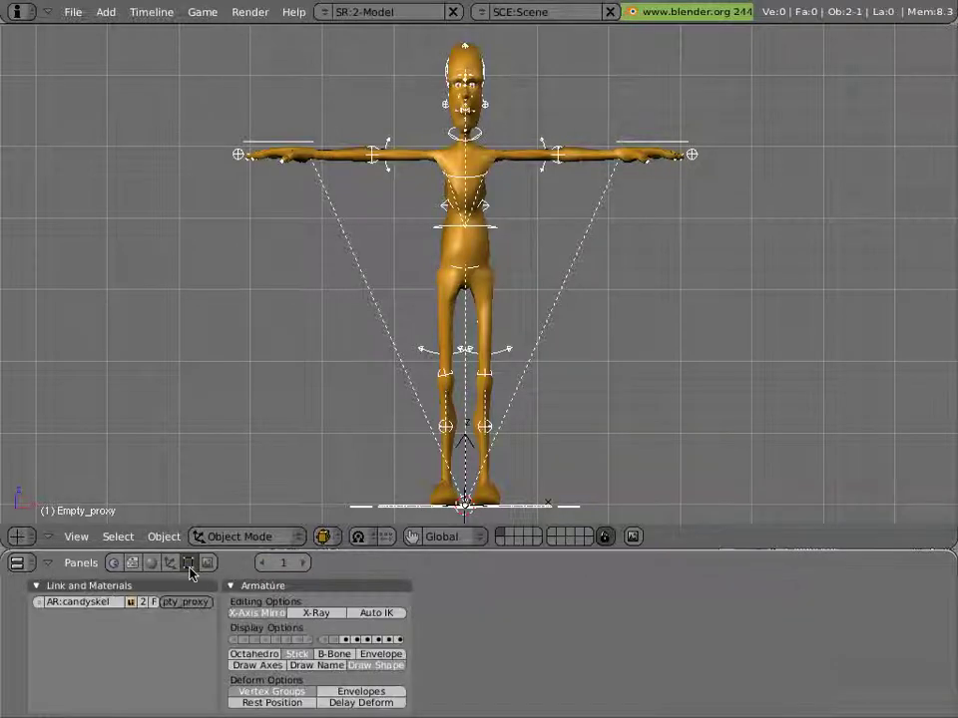
# - Enable armature X-Ray and turn off Relationship Lines in the View Properties panel
pyautogui.click(315, 615)
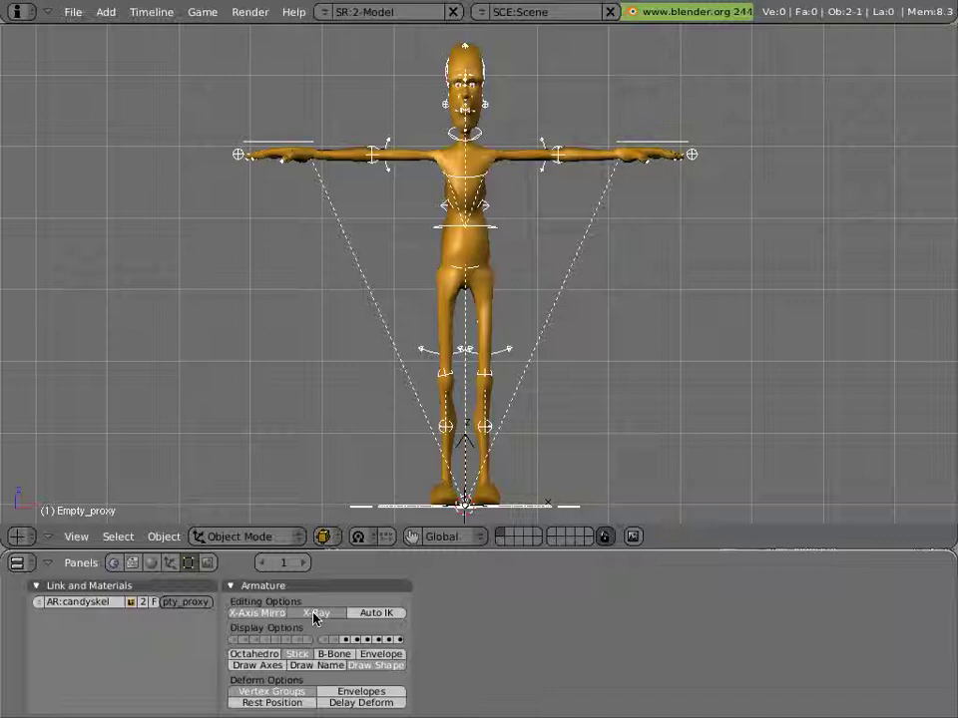
pyautogui.click(316, 615)
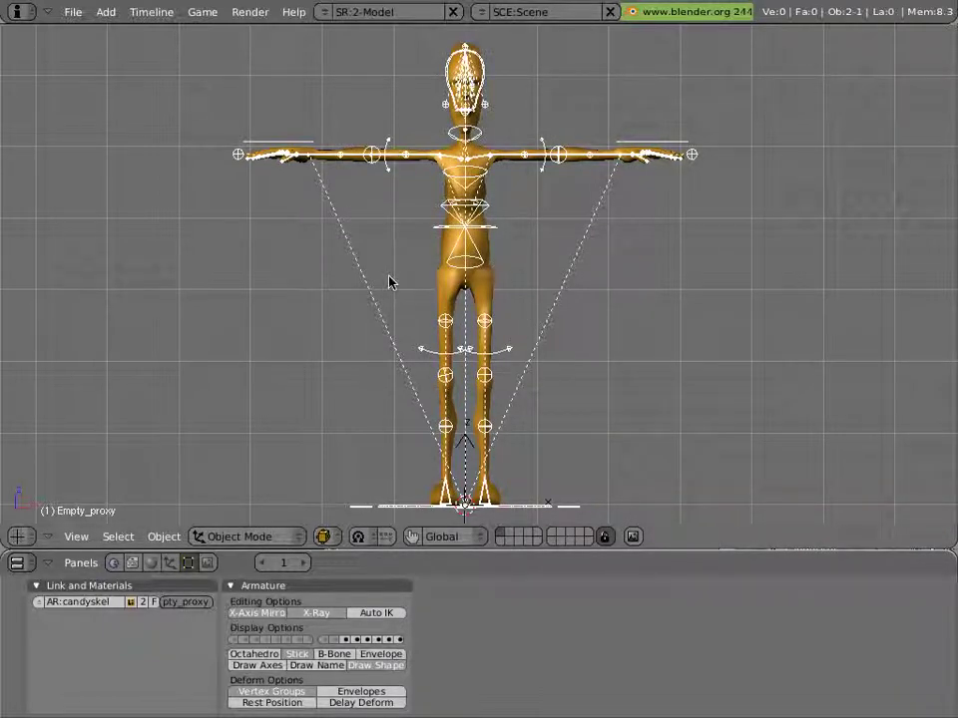
pyautogui.click(77, 537)
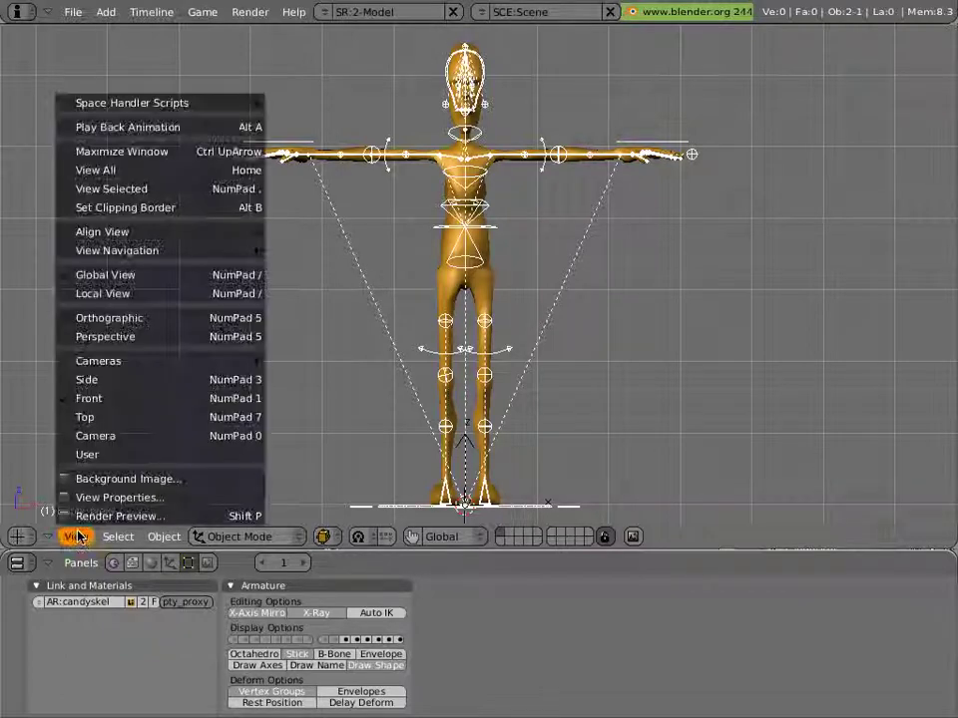
pyautogui.click(100, 497)
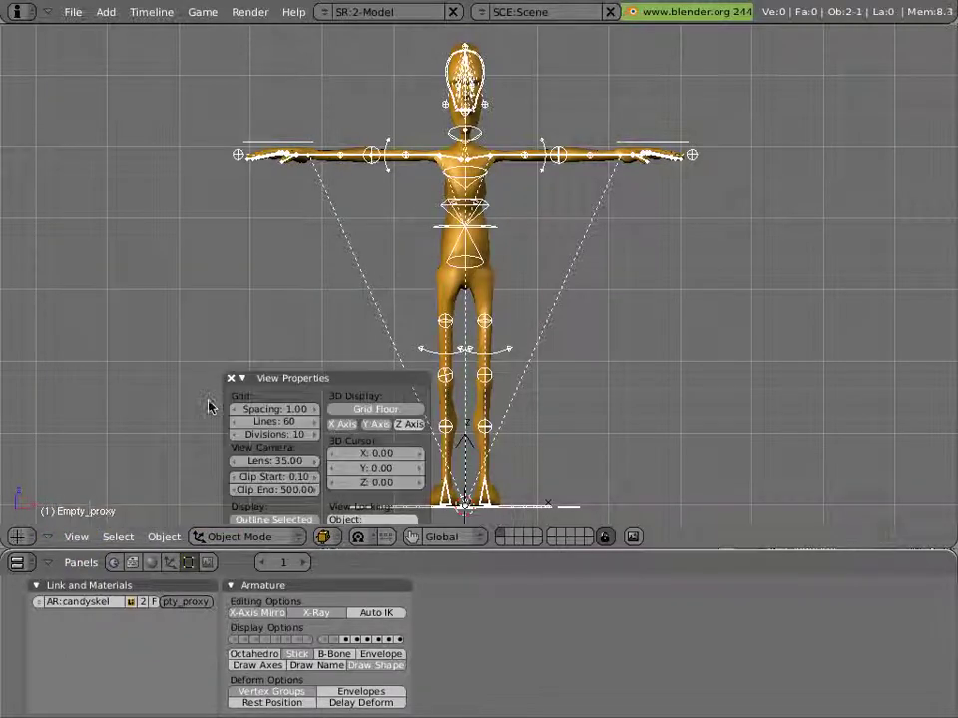
pyautogui.moveTo(258, 378); pyautogui.dragTo(178, 118)
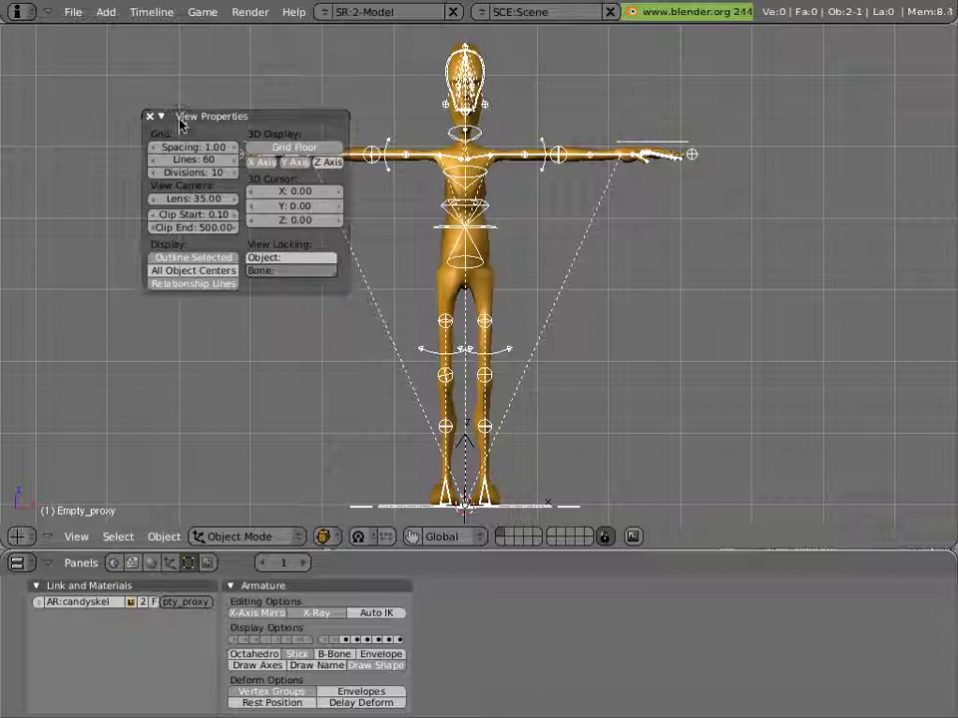
pyautogui.click(190, 284)
pyautogui.click(157, 287)
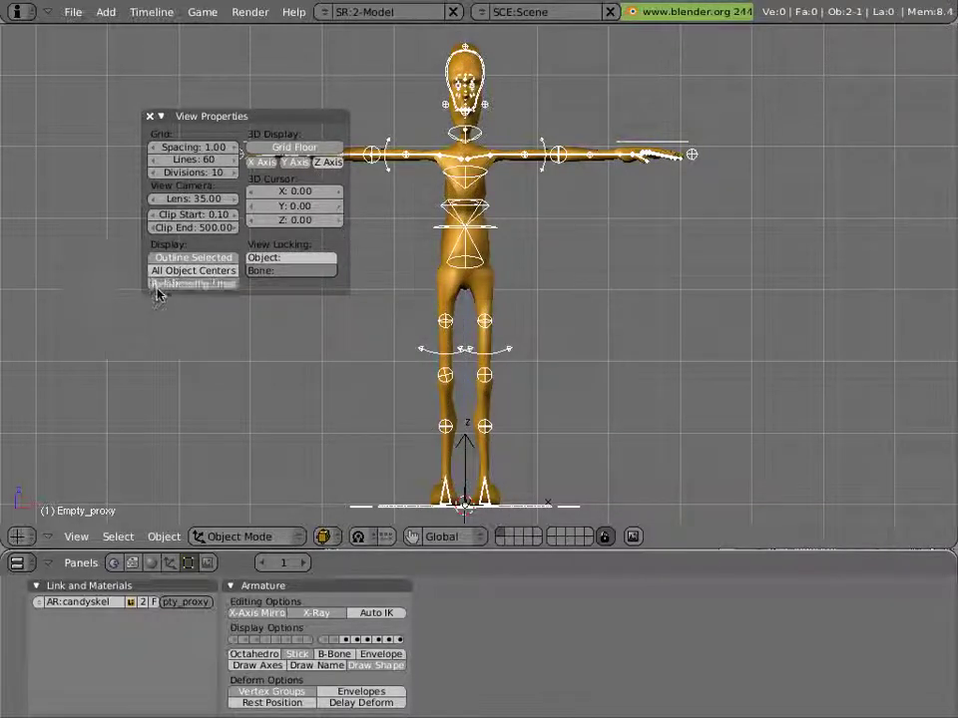
pyautogui.click(157, 287)
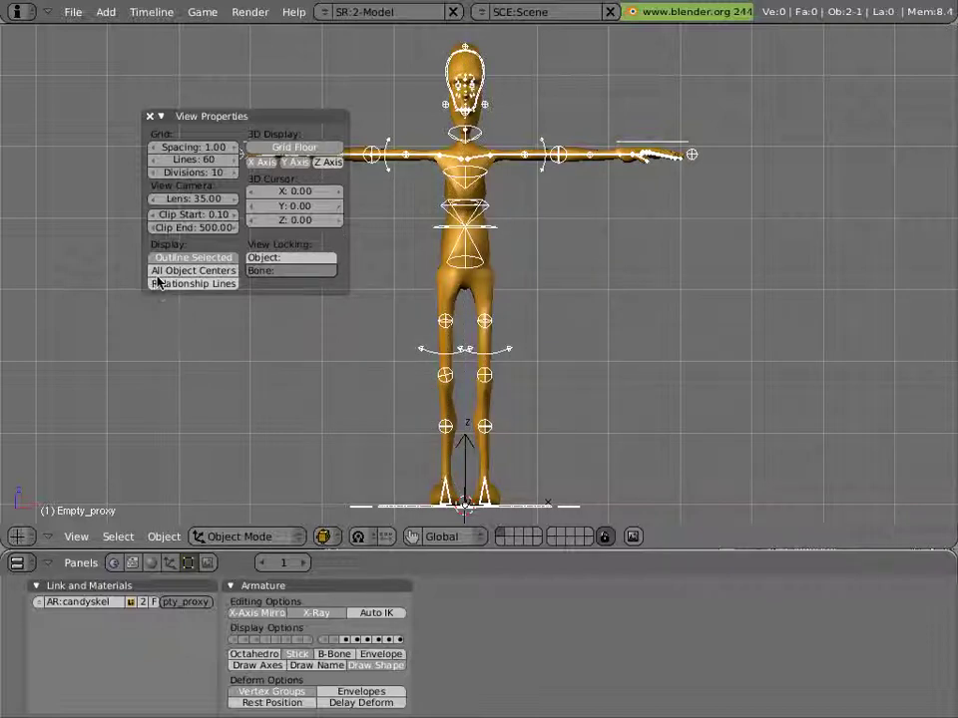
pyautogui.click(149, 122)
pyautogui.click(149, 117)
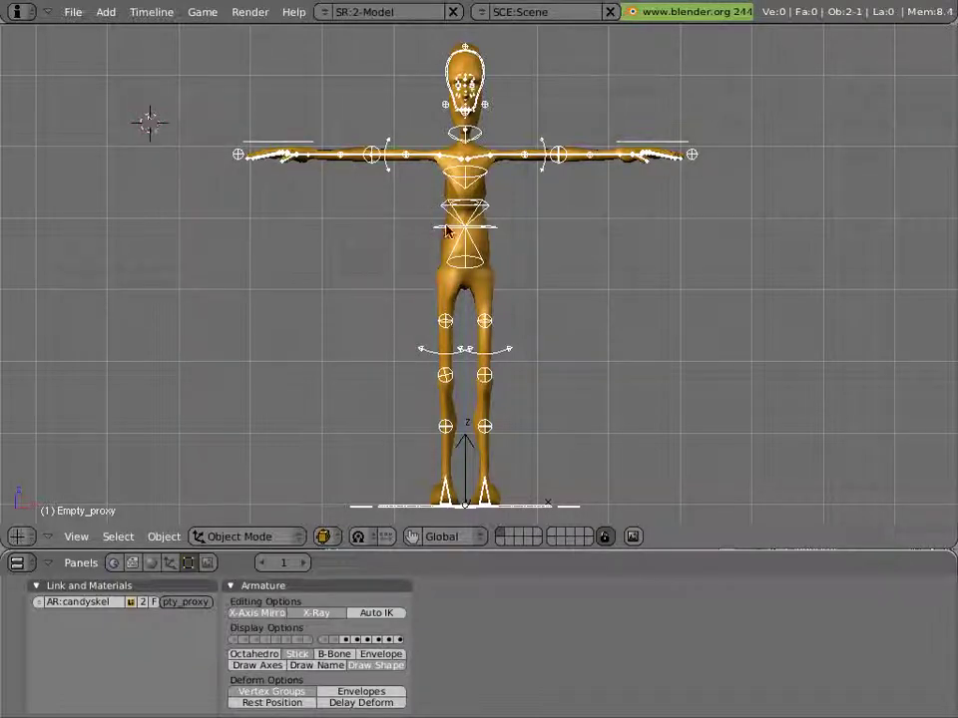
# - Parent the Empty_proxy armature to the Empty with Ctrl+P Object, then reselect the armature
pyautogui.rightClick(336, 178)
pyautogui.keyDown('shift'); pyautogui.rightClick(480, 232); pyautogui.keyUp('shift')
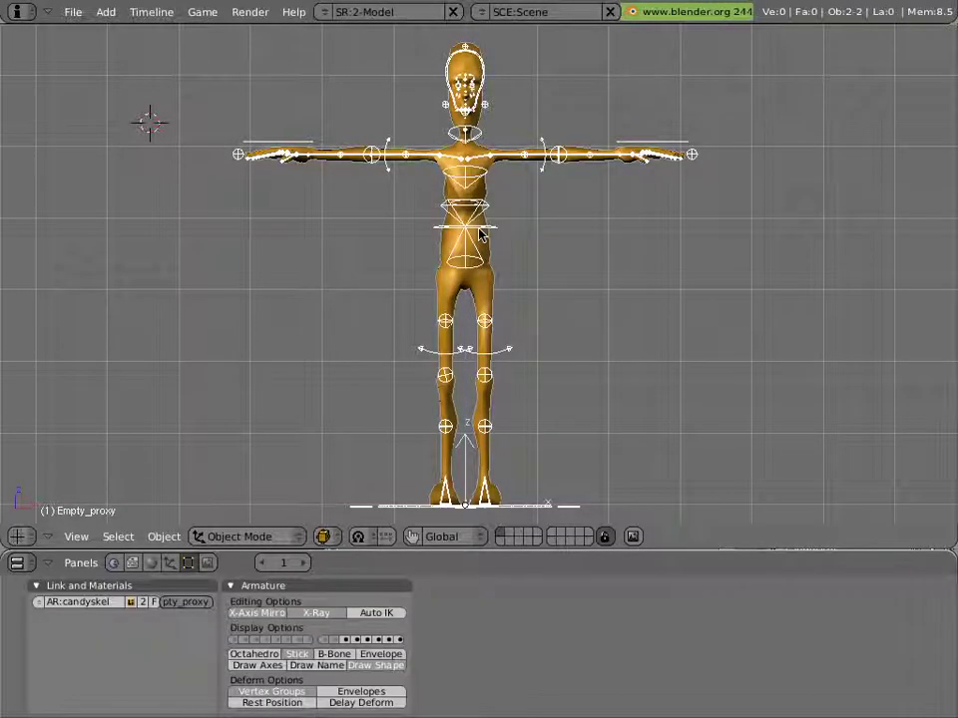
pyautogui.hotkey('ctrl', 'p')
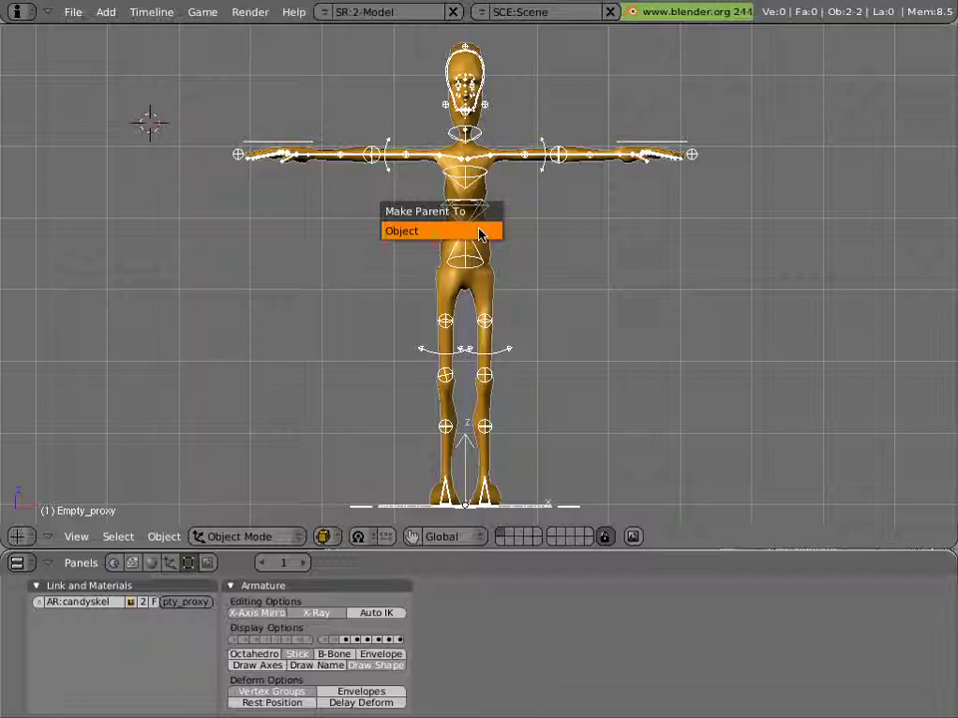
pyautogui.click(480, 233)
pyautogui.rightClick(480, 232)
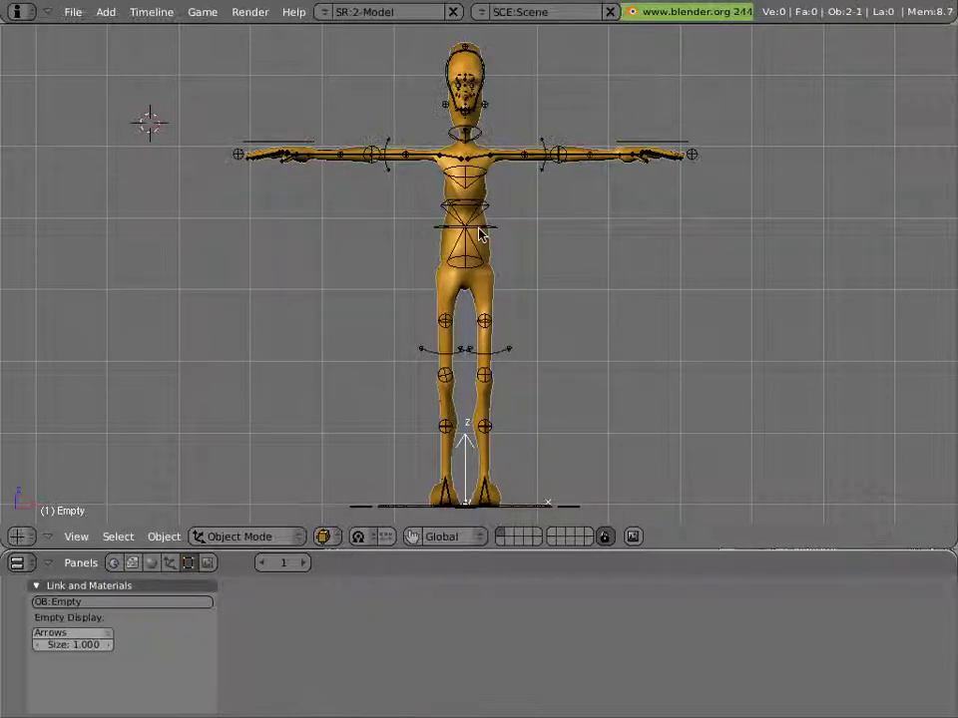
pyautogui.rightClick(480, 233)
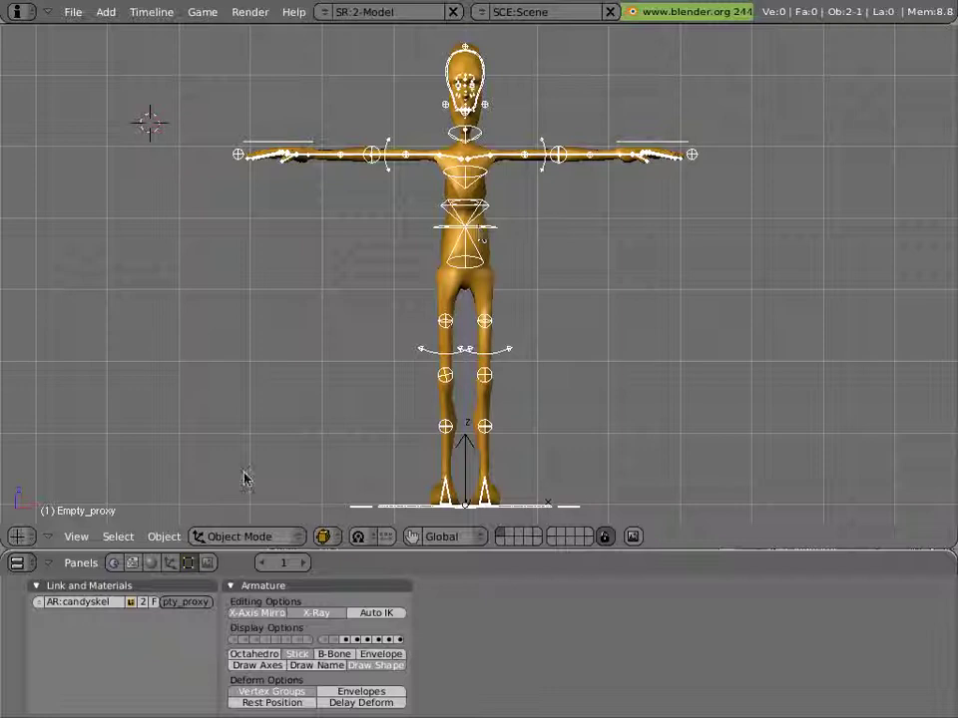
# - Switch the proxy armature into Pose Mode and select the torso bone
pyautogui.click(256, 536)
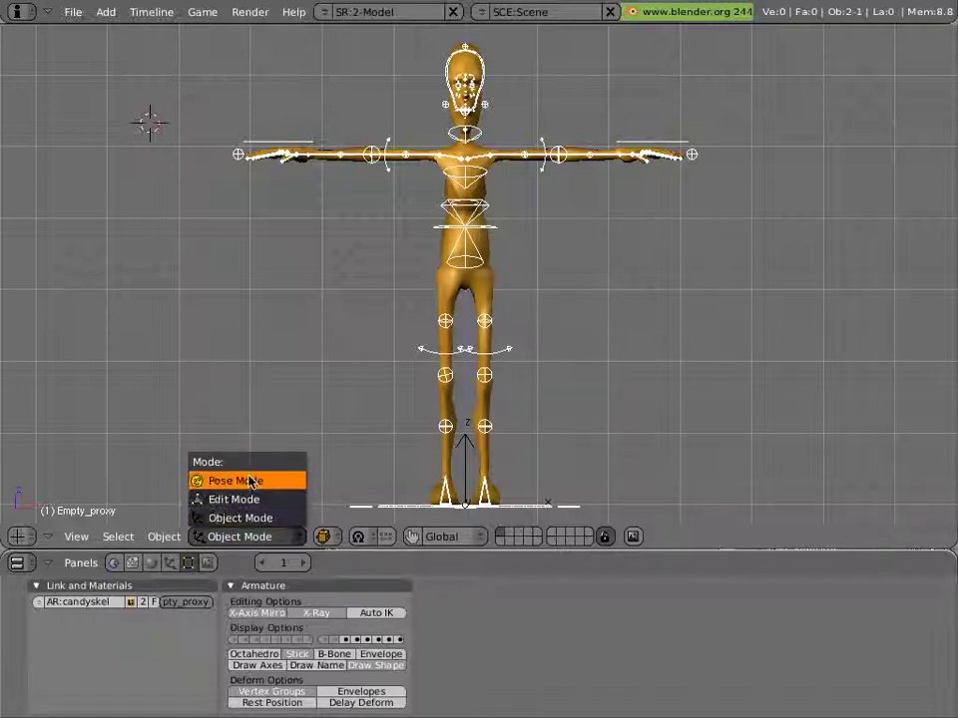
pyautogui.click(250, 481)
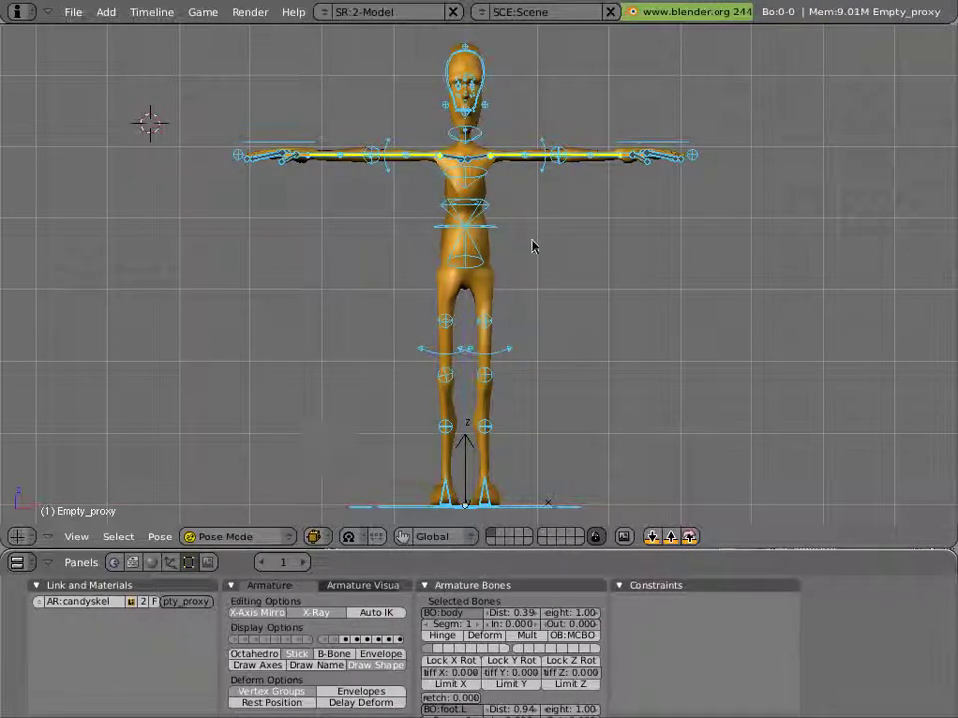
pyautogui.rightClick(499, 237)
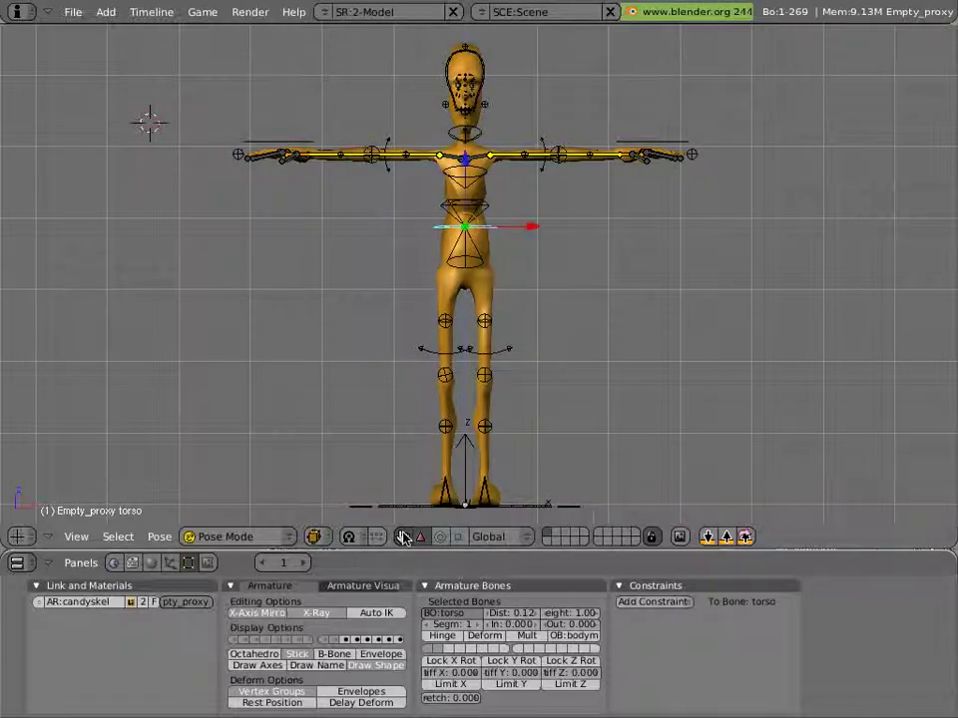
pyautogui.press('g')
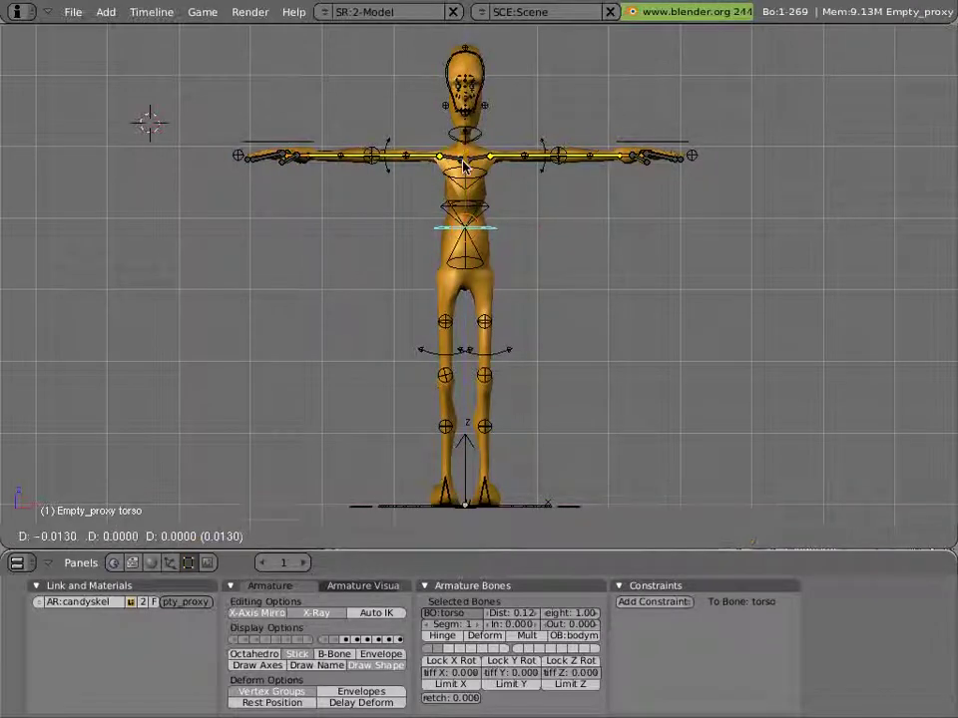
pyautogui.press('Escape')
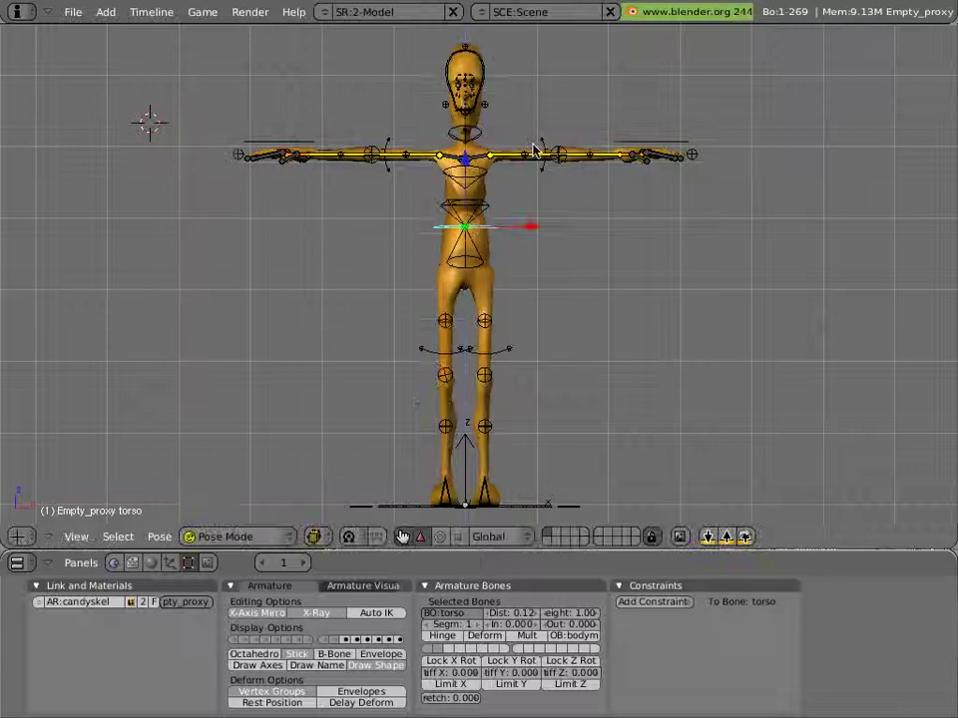
# - Rotate the left and right upper arm bones down to the character's sides
pyautogui.rightClick(533, 151)
pyautogui.moveTo(534, 152); pyautogui.dragTo(526, 200, button='right')
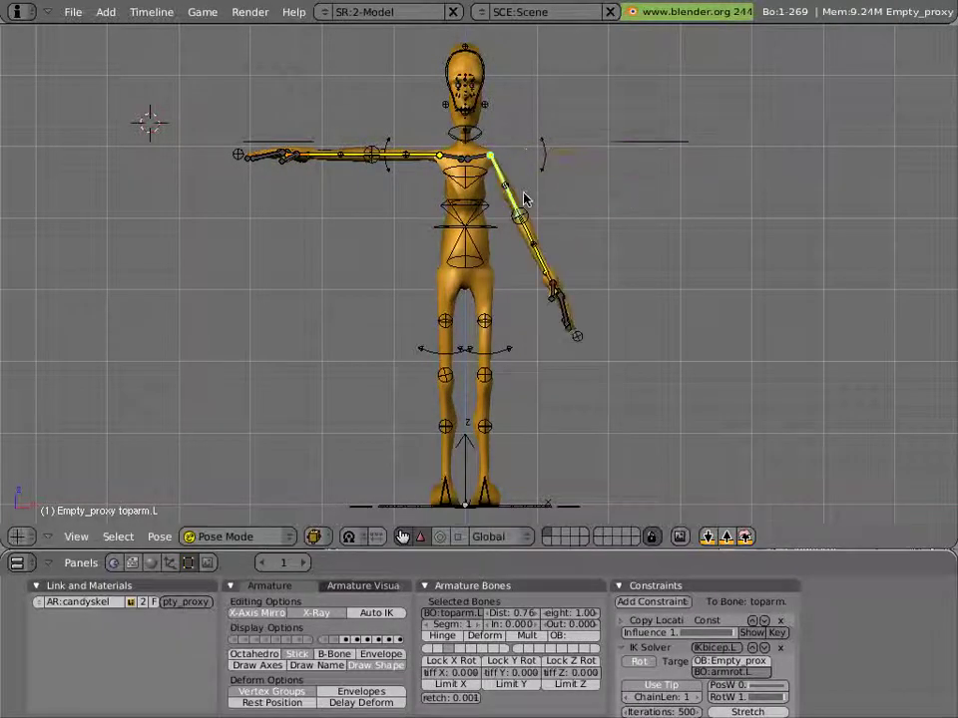
pyautogui.rightClick(312, 124)
pyautogui.press('r')
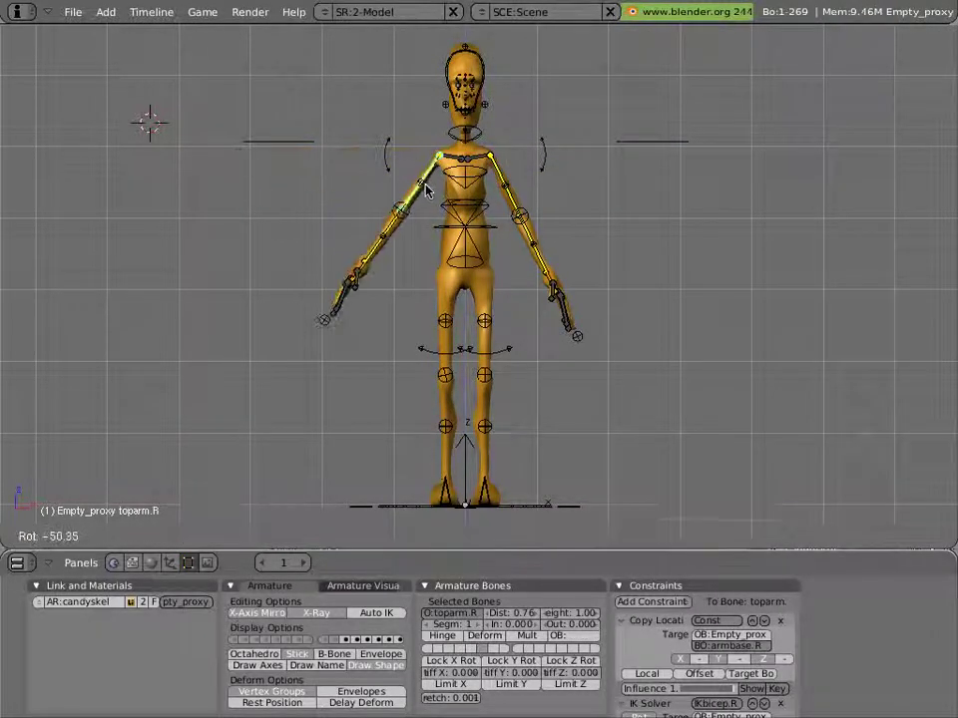
pyautogui.click(419, 250)
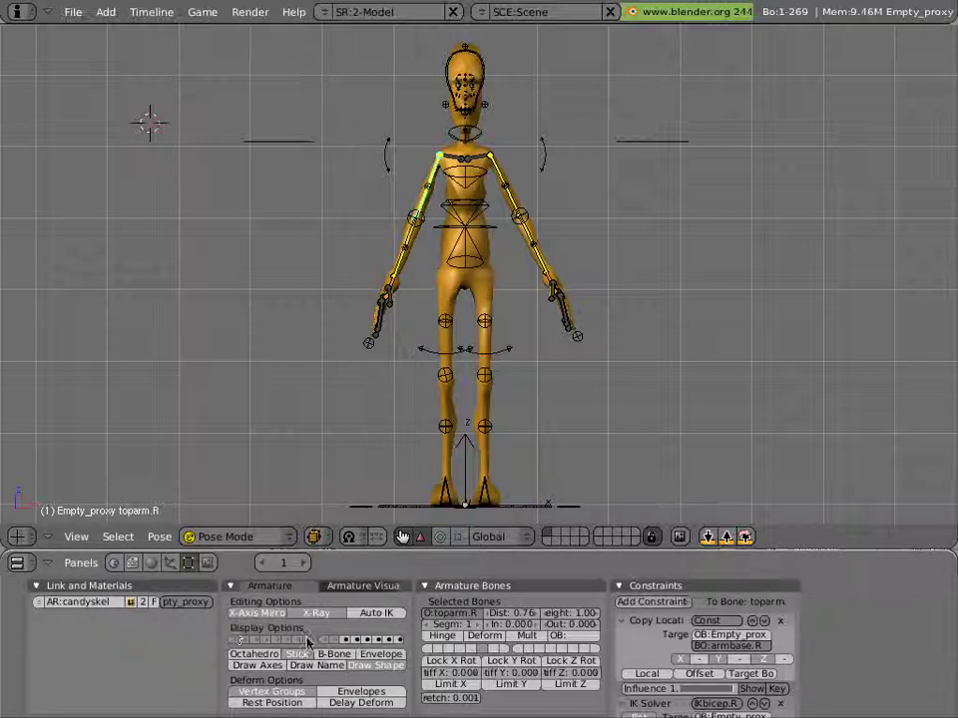
# - Toggle the Empty_proxy bone-layer buttons until only the head bone layer is shown
pyautogui.click(242, 641)
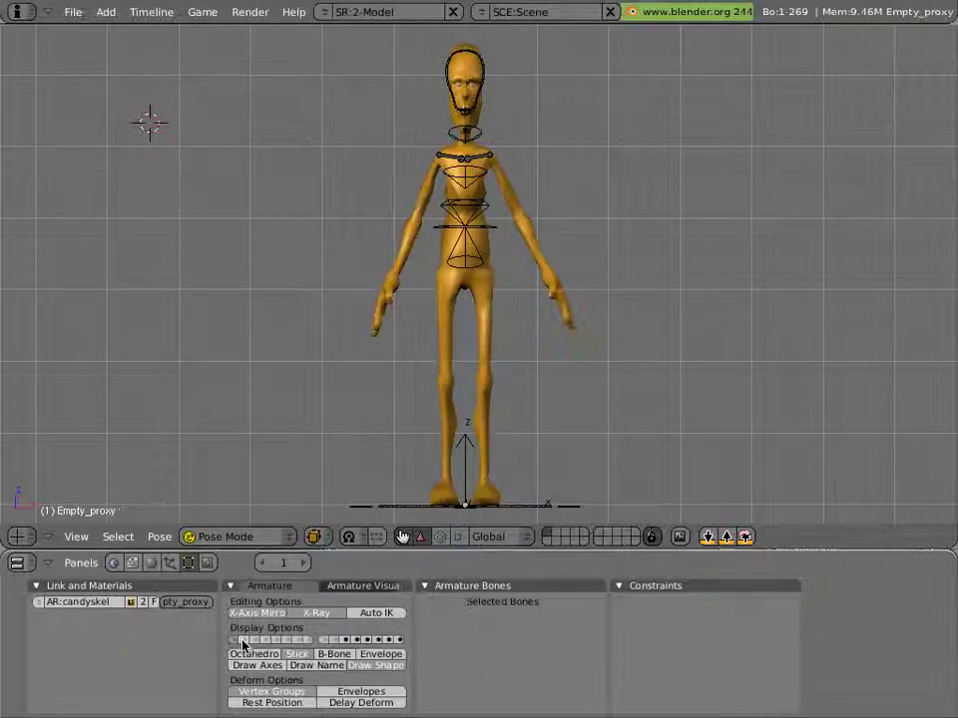
pyautogui.click(242, 641)
pyautogui.click(252, 642)
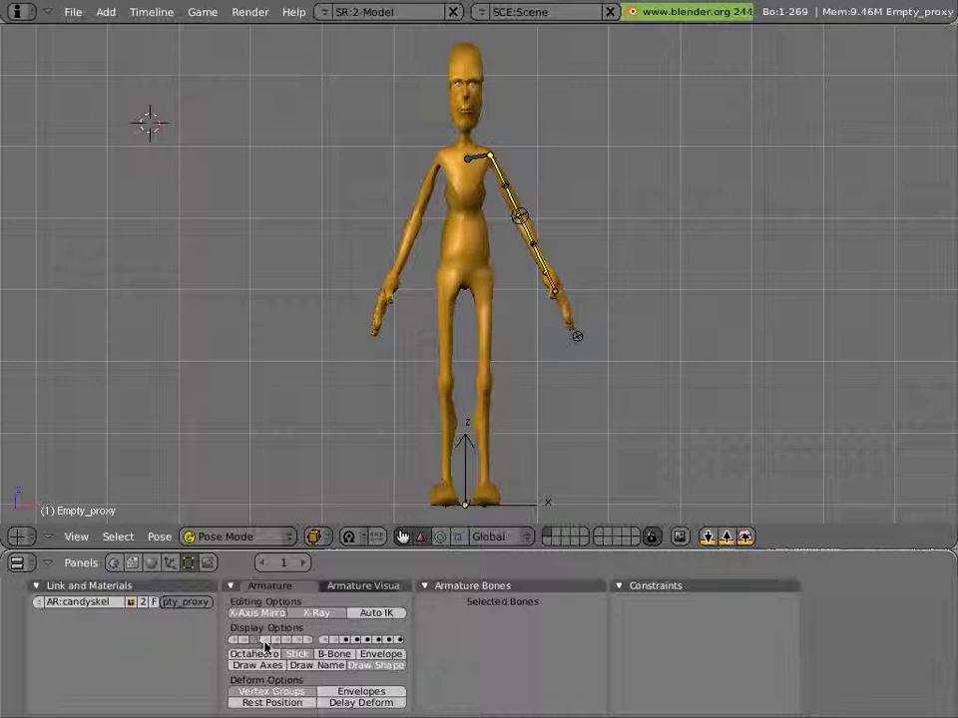
pyautogui.click(277, 642)
pyautogui.click(286, 641)
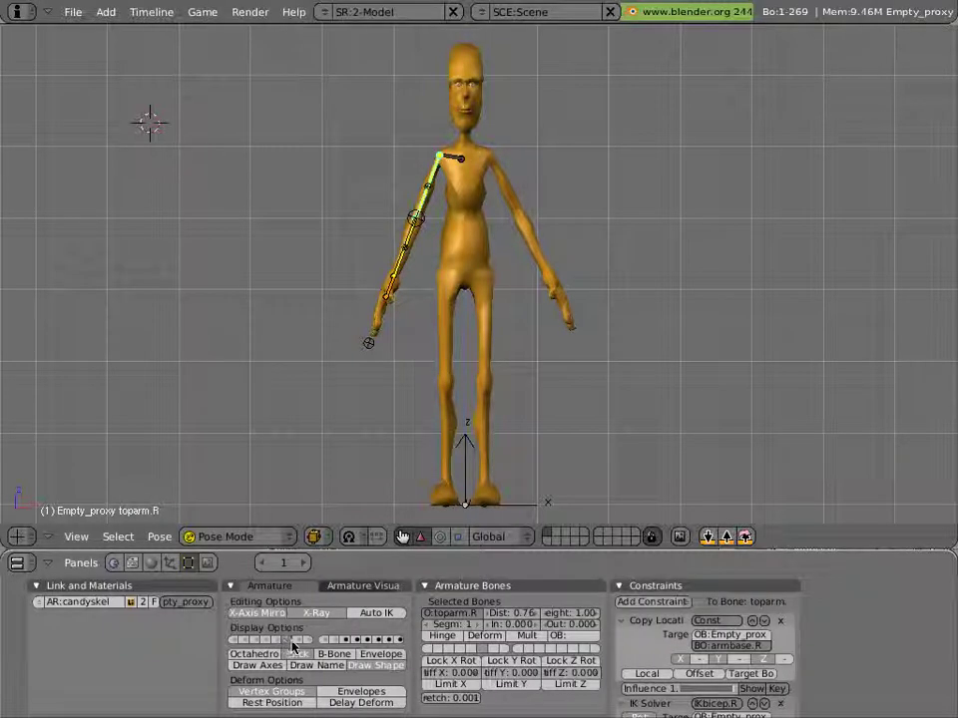
pyautogui.click(302, 640)
pyautogui.click(310, 640)
pyautogui.click(328, 641)
pyautogui.click(337, 640)
pyautogui.click(344, 641)
# - Zoom in on the face and raise the left and right mouth-corner controls
pyautogui.scroll(2, 485, 150)
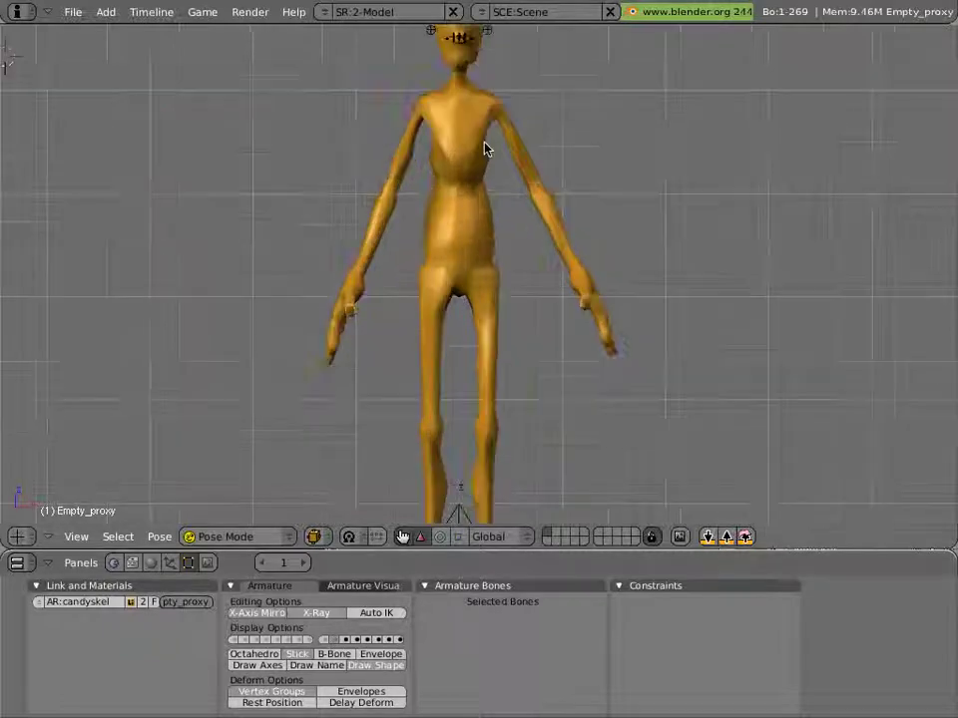
pyautogui.scroll(3, 477, 162)
pyautogui.keyDown('shift'); pyautogui.moveTo(477, 162); pyautogui.dragTo(475, 488, button='middle'); pyautogui.keyUp('shift')
pyautogui.keyDown('shift'); pyautogui.moveTo(460, 260); pyautogui.dragTo(487, 405, button='middle'); pyautogui.keyUp('shift')
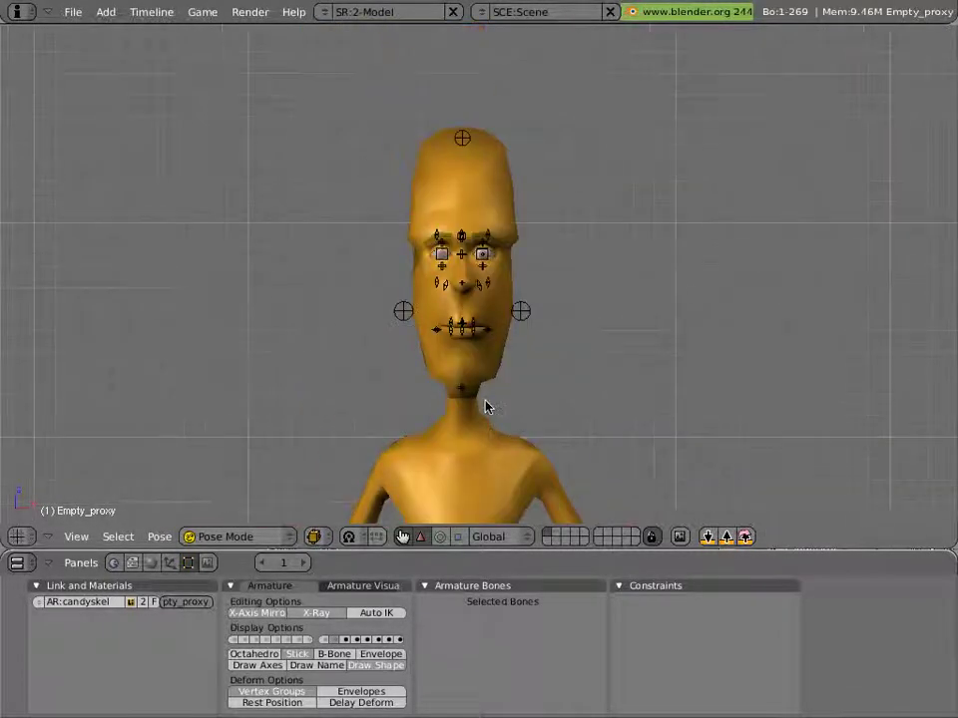
pyautogui.scroll(4, 485, 405)
pyautogui.rightClick(501, 413)
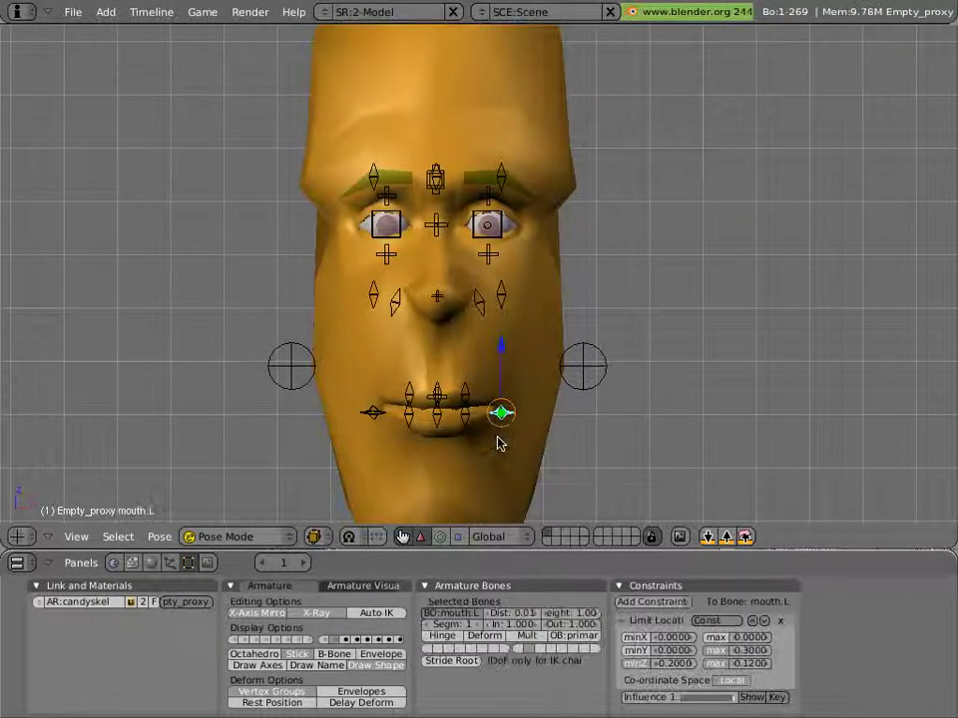
pyautogui.press('g')
pyautogui.click(535, 391)
pyautogui.rightClick(375, 411)
pyautogui.press('g')
pyautogui.click(508, 436)
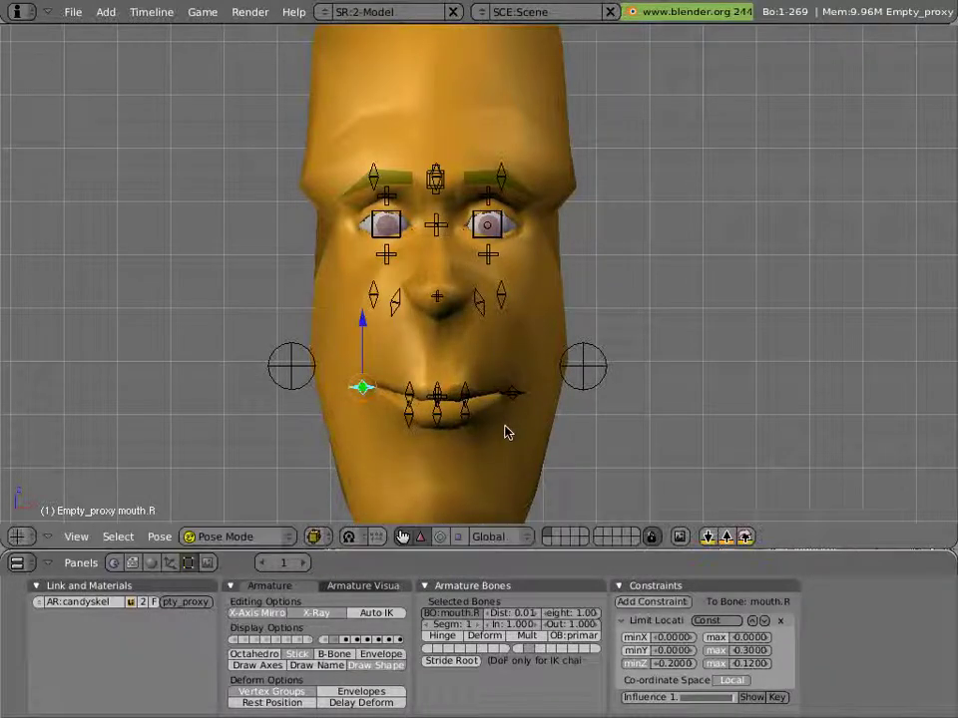
# - Raise both cheek controls together
pyautogui.rightClick(500, 294)
pyautogui.keyDown('shift'); pyautogui.rightClick(374, 290); pyautogui.keyUp('shift')
pyautogui.press('g')
pyautogui.click(465, 327)
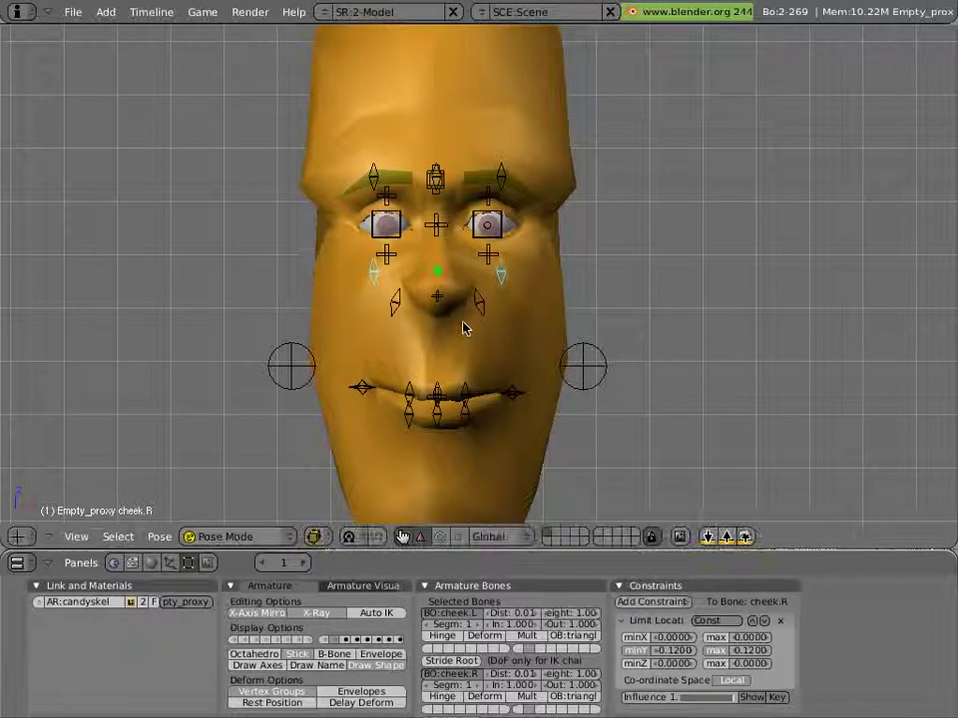
# - Scale down both lower eyelid controls to narrow the eyes
pyautogui.rightClick(481, 227)
pyautogui.press('s')
pyautogui.click(402, 272)
pyautogui.rightClick(387, 225)
pyautogui.press('s')
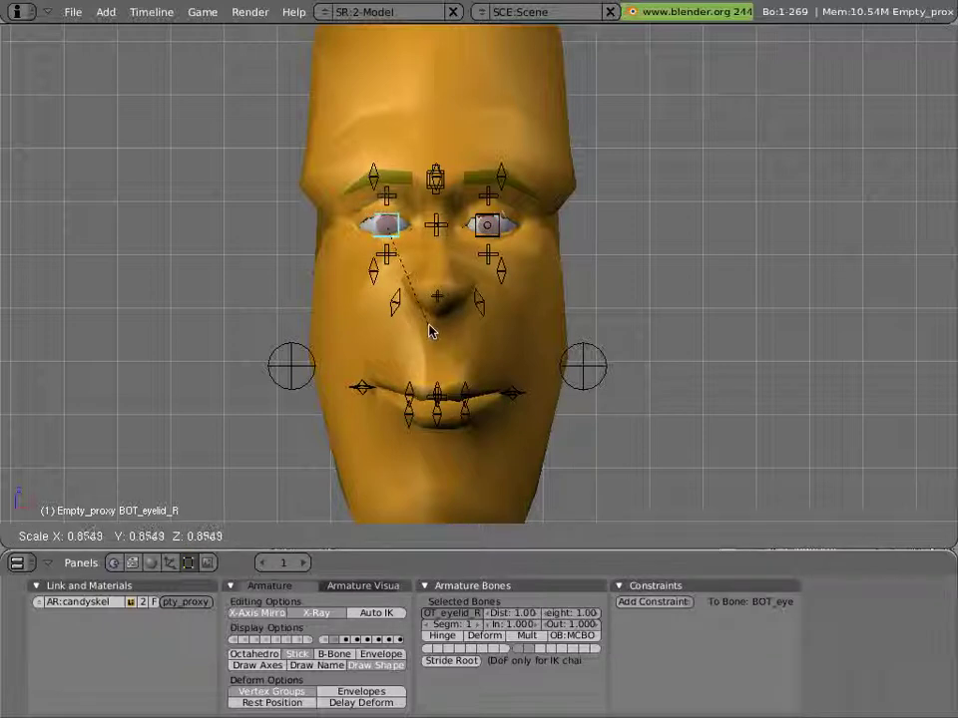
pyautogui.click(429, 331)
# - Move the brow.L control up to lift the left eyebrow
pyautogui.rightClick(507, 181)
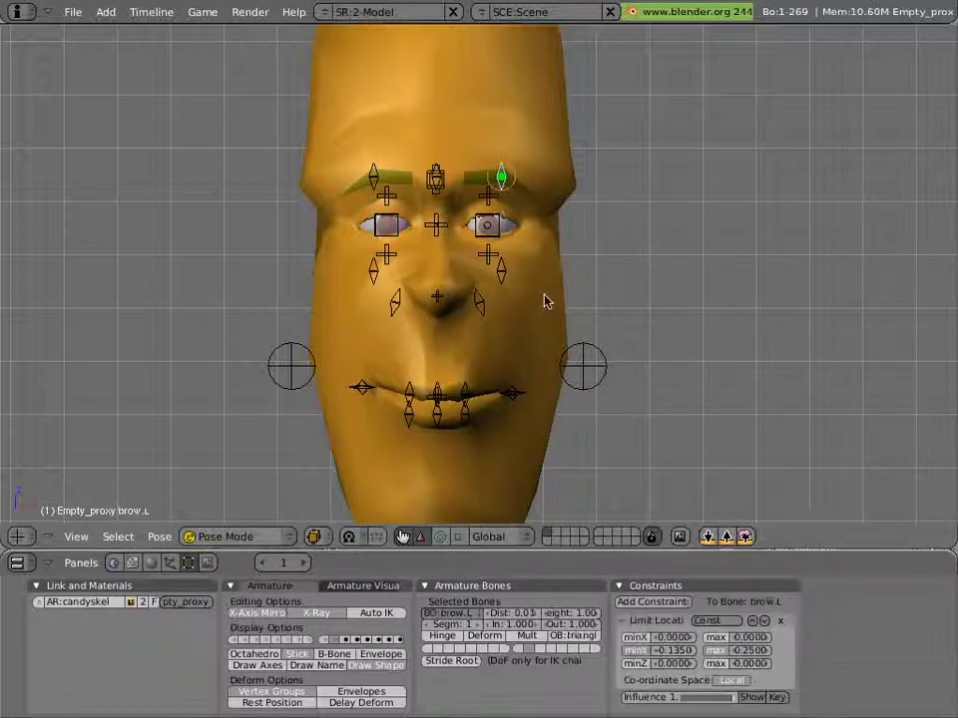
pyautogui.press('g')
pyautogui.click(551, 239)
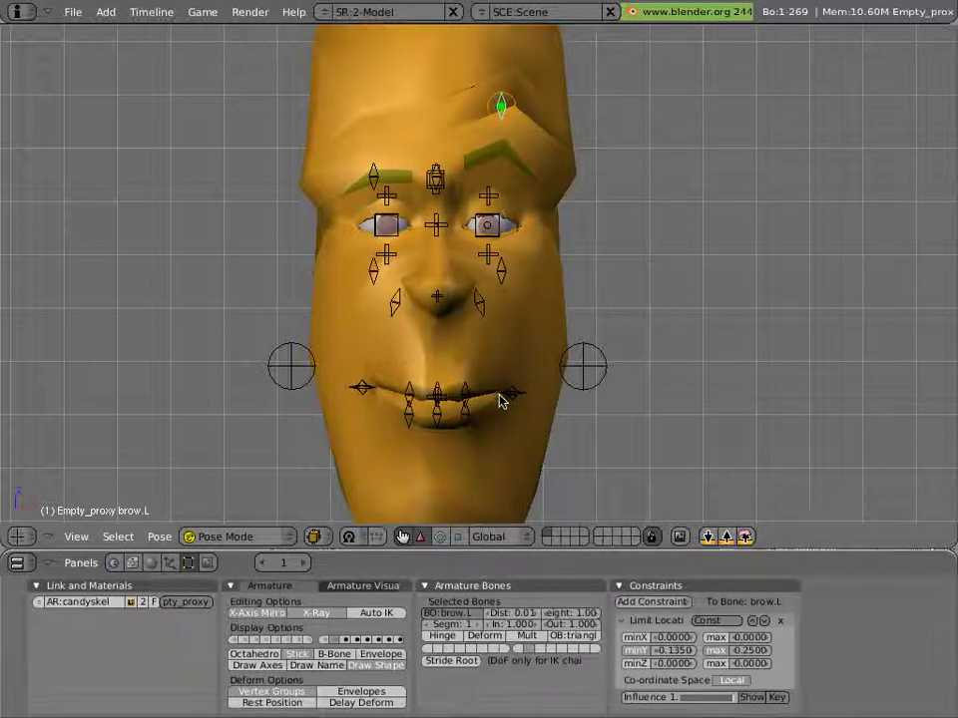